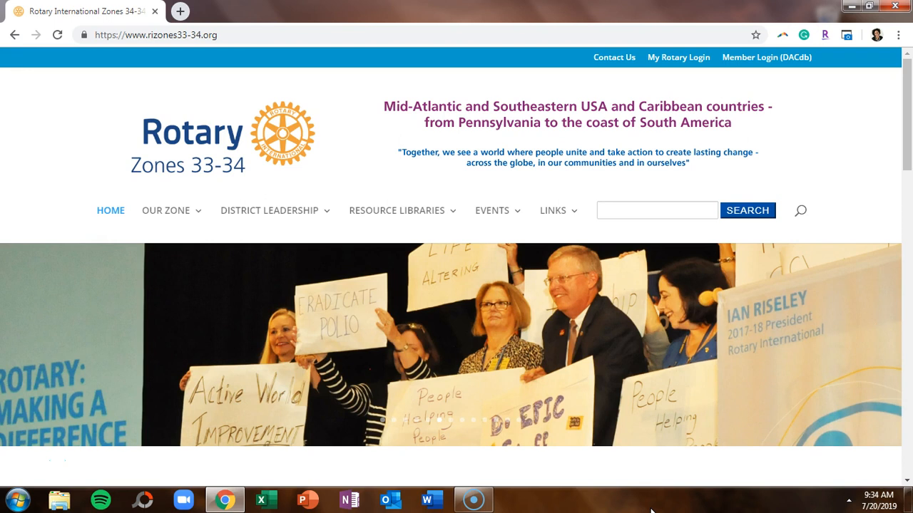
{"action": "left_click", "coordinate": [180, 12]}
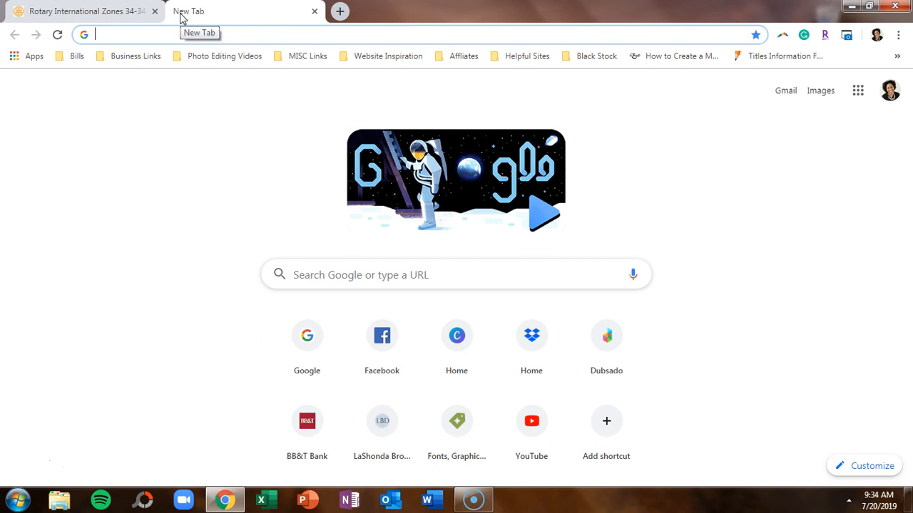
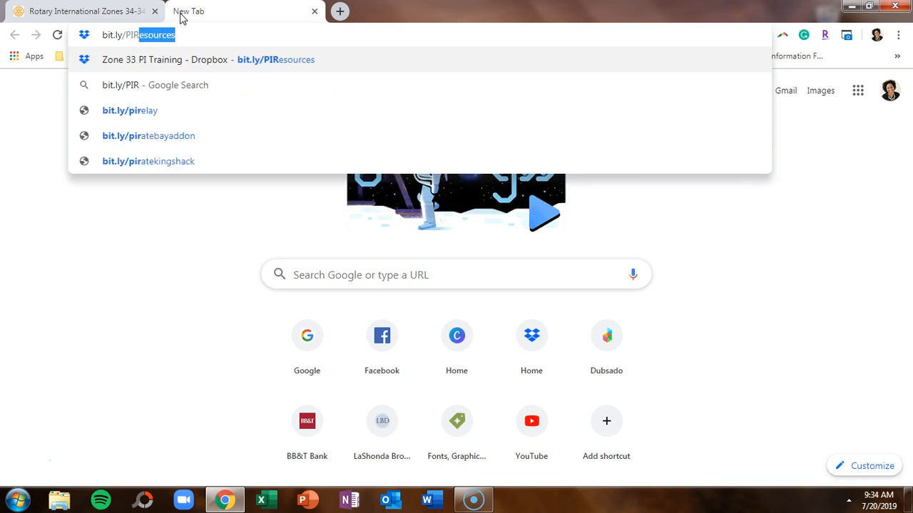
{"action": "key", "text": "Right"}
{"action": "key", "text": "Return"}
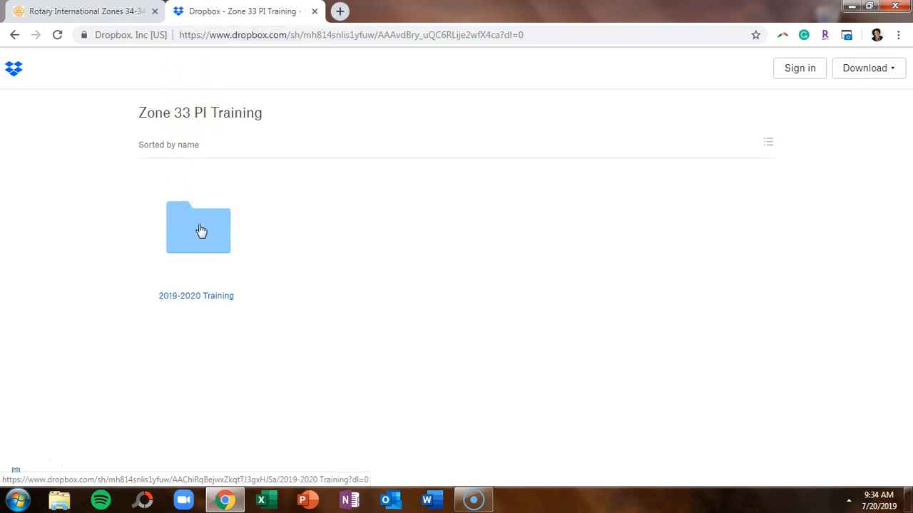
Navigate through 2019-2020 Training and Breakout 4 into the Logos & Styling Guides folder.
{"action": "left_click", "coordinate": [202, 231]}
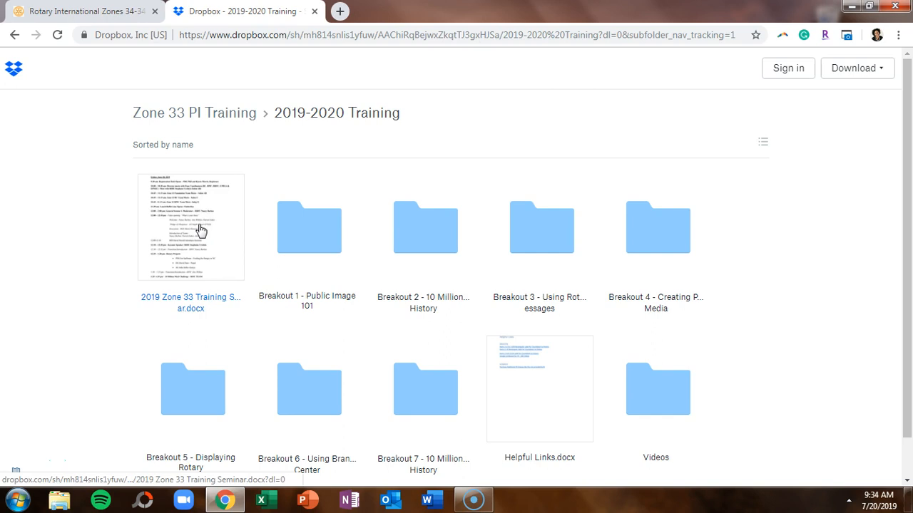
{"action": "left_click", "coordinate": [657, 255]}
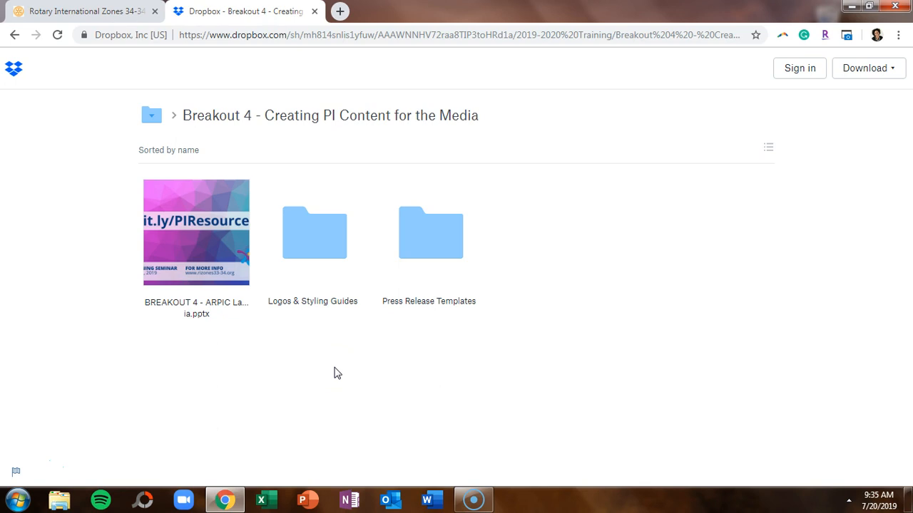
{"action": "left_click", "coordinate": [315, 247]}
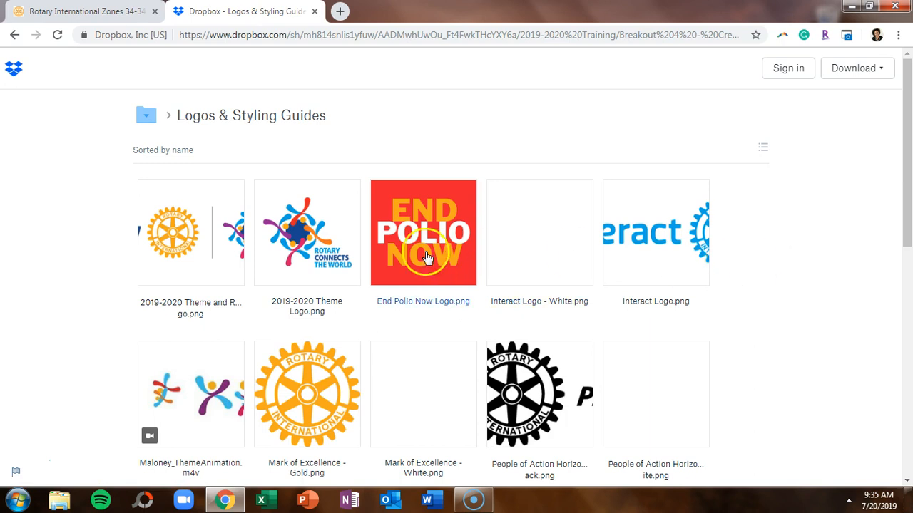
Direct-download both 2019-2020 Theme logo images, the one with the Rotary logo and the plain one.
{"action": "left_click", "coordinate": [231, 251]}
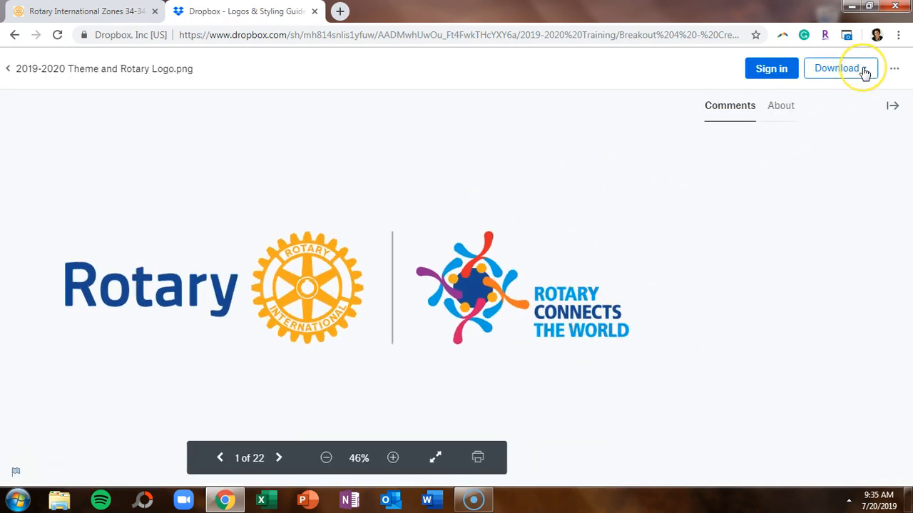
{"action": "left_click", "coordinate": [864, 74]}
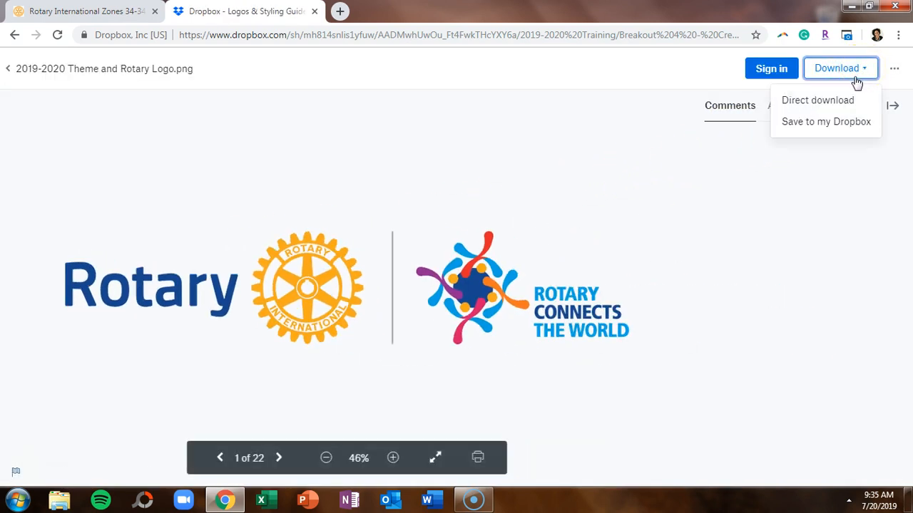
{"action": "left_click", "coordinate": [841, 106]}
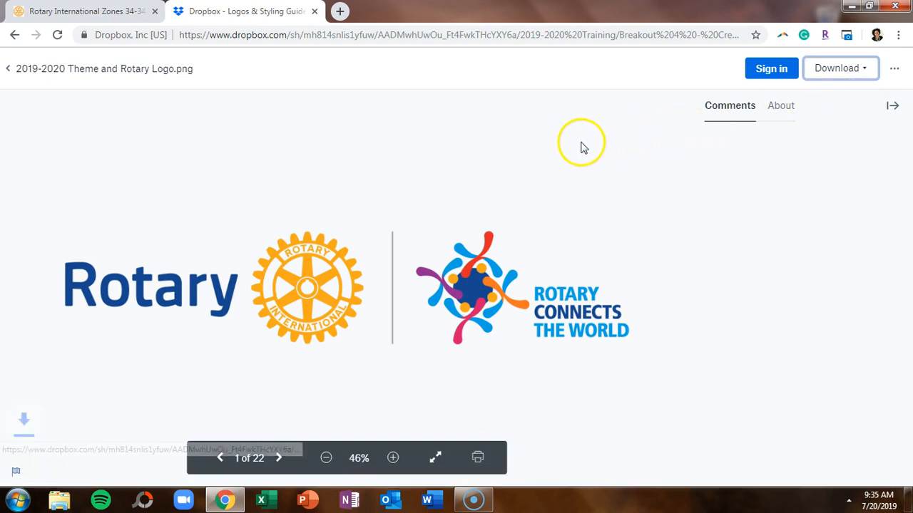
{"action": "left_click", "coordinate": [9, 70]}
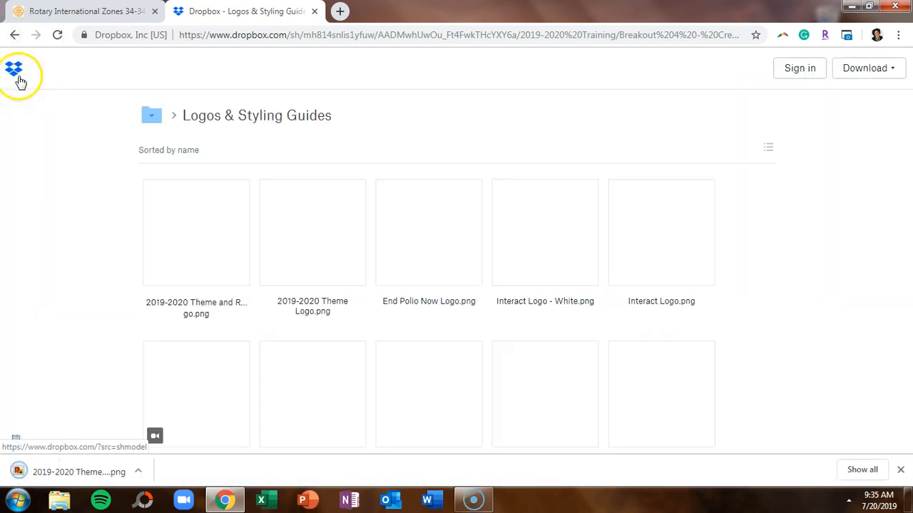
{"action": "left_click", "coordinate": [327, 235]}
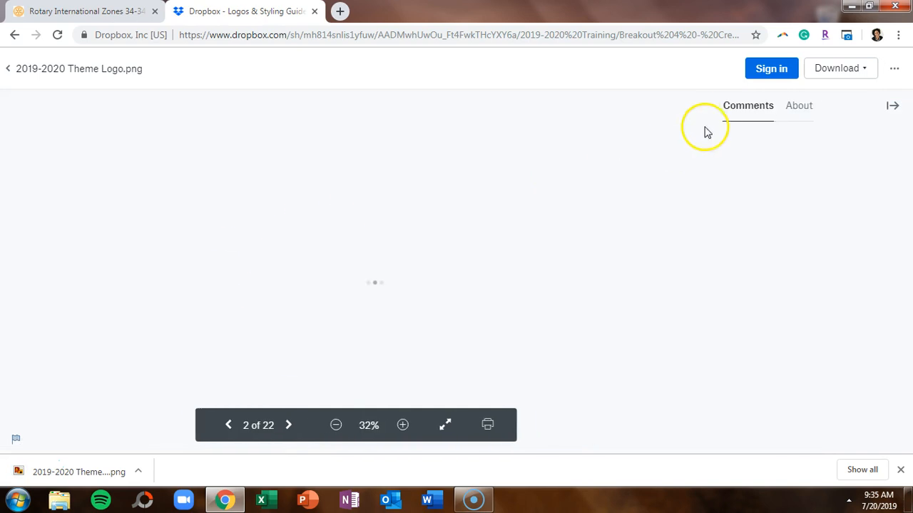
{"action": "left_click", "coordinate": [856, 69]}
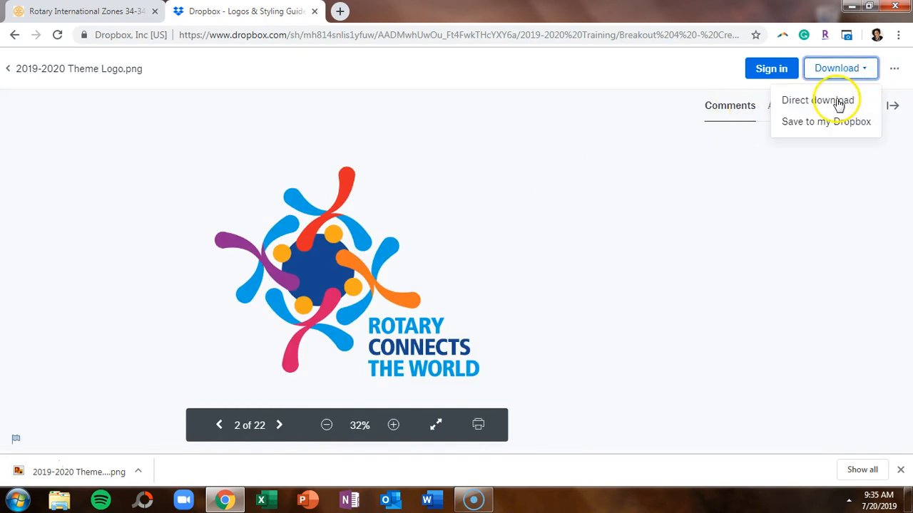
{"action": "left_click", "coordinate": [841, 104]}
{"action": "left_click", "coordinate": [8, 68]}
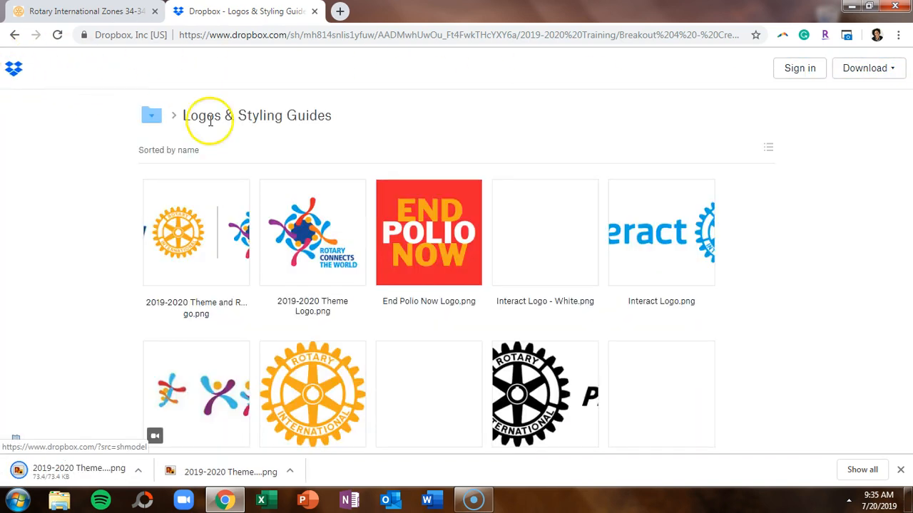
Download the End Polio Now and Mark of Excellence - Gold logos, then list the folder by name.
{"action": "left_click", "coordinate": [431, 234]}
{"action": "left_click", "coordinate": [841, 68]}
{"action": "left_click", "coordinate": [827, 102]}
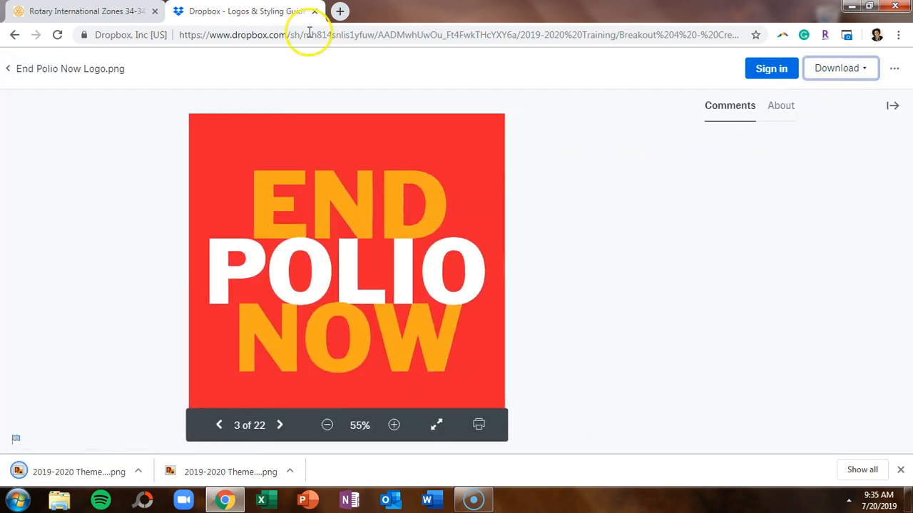
{"action": "left_click", "coordinate": [9, 71]}
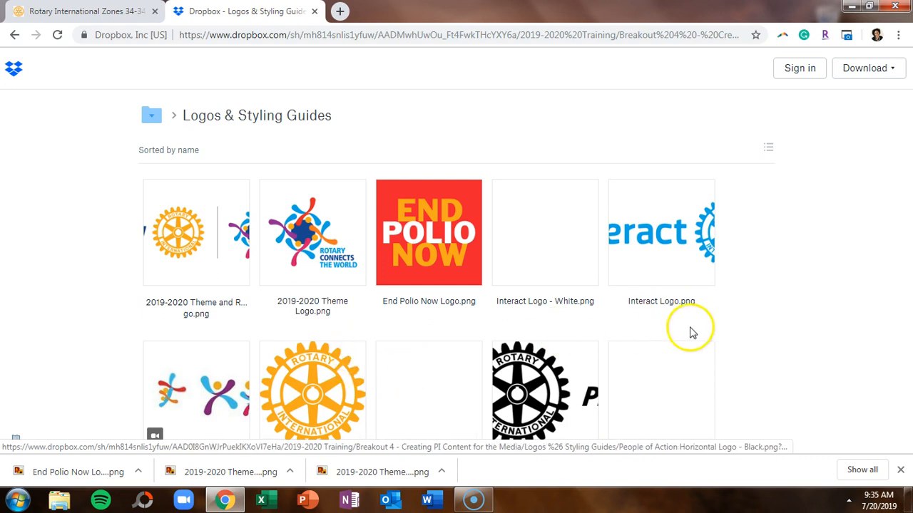
{"action": "left_click", "coordinate": [299, 390]}
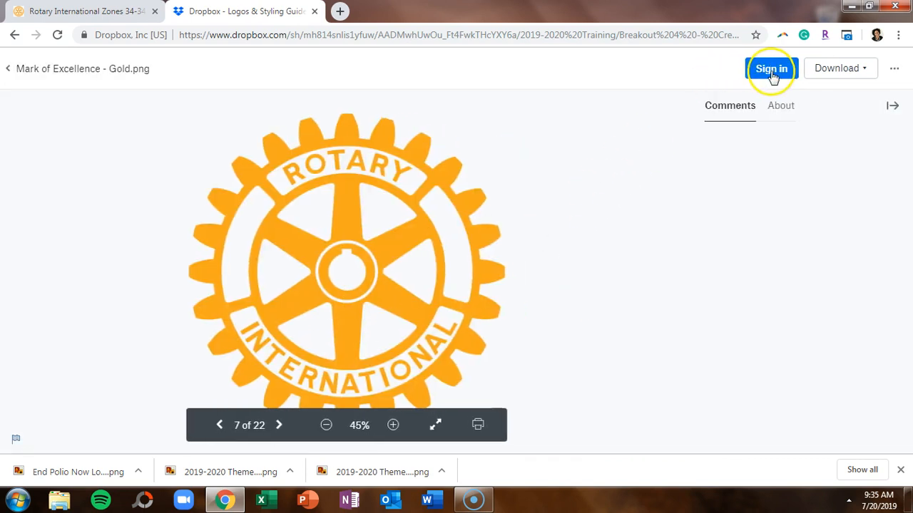
{"action": "left_click", "coordinate": [844, 77]}
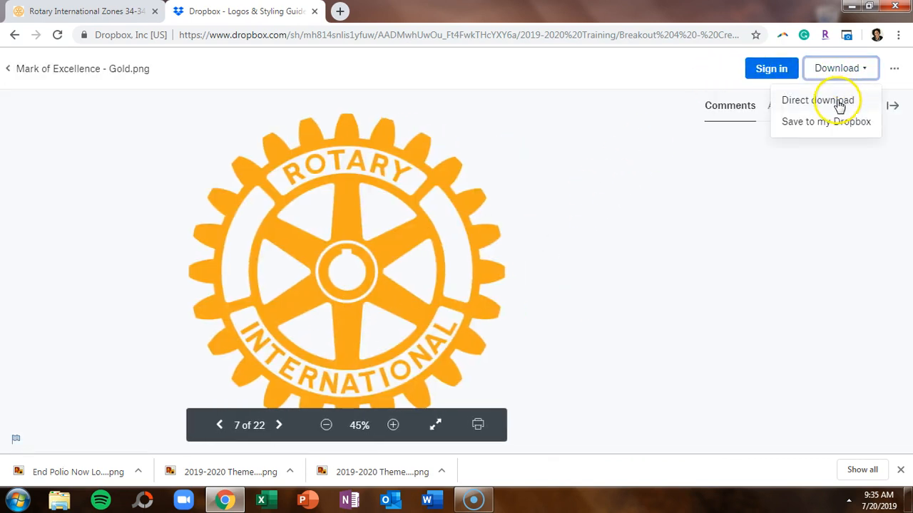
{"action": "left_click", "coordinate": [840, 105]}
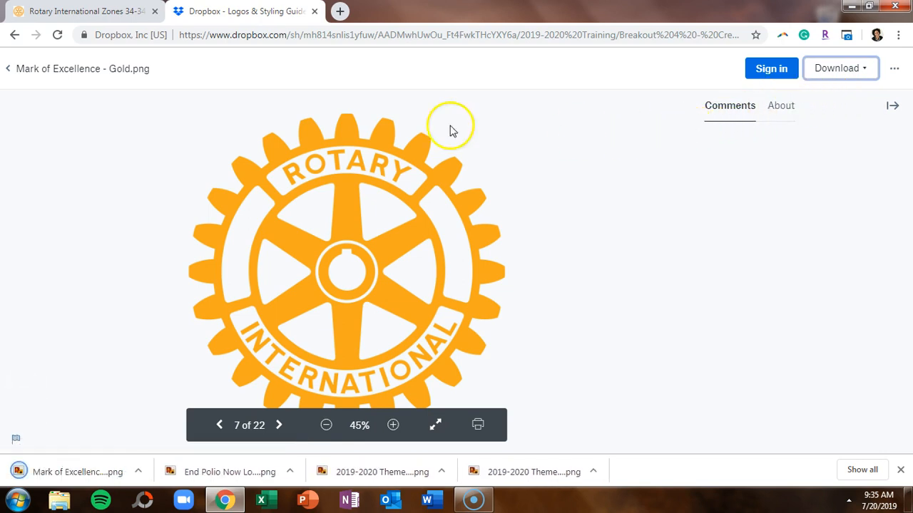
{"action": "left_click", "coordinate": [8, 68]}
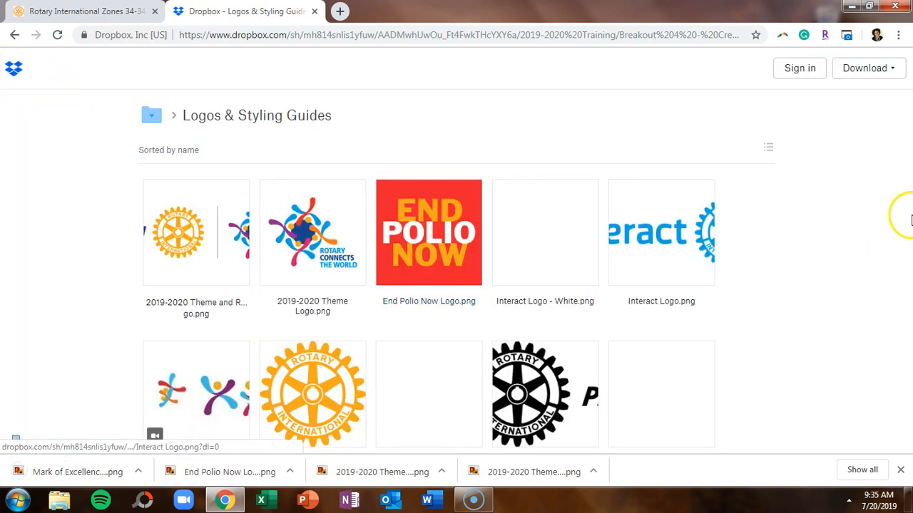
{"action": "left_click", "coordinate": [766, 150]}
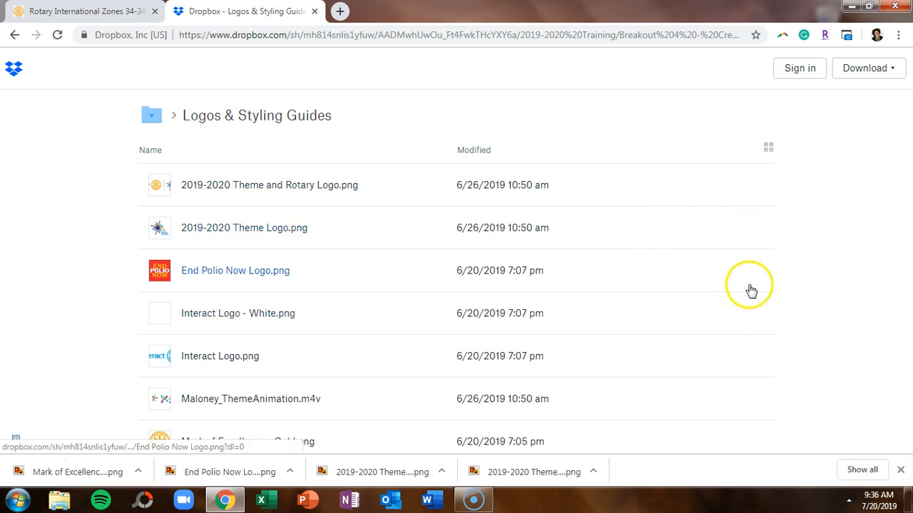
Reload the Dropbox folder and download the People of Action Stacked Logo image.
{"action": "left_click", "coordinate": [785, 254]}
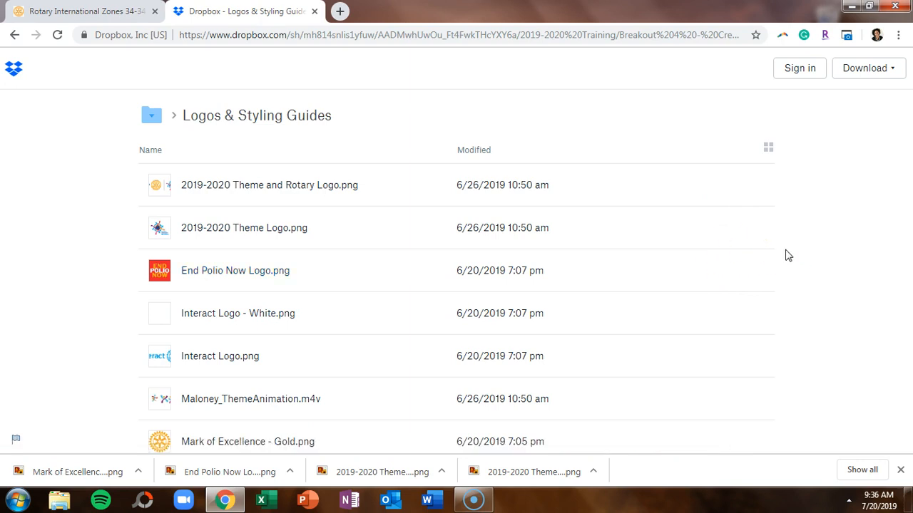
{"action": "left_click", "coordinate": [901, 473]}
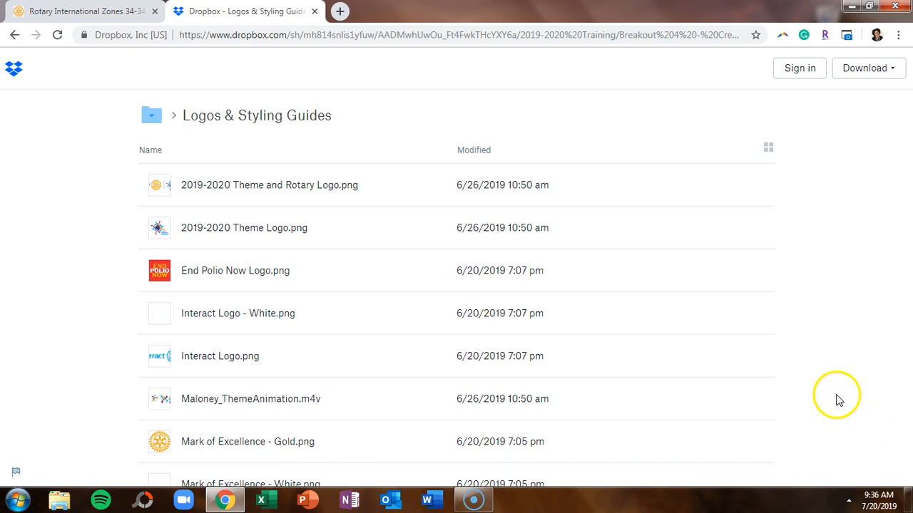
{"action": "left_click", "coordinate": [54, 36]}
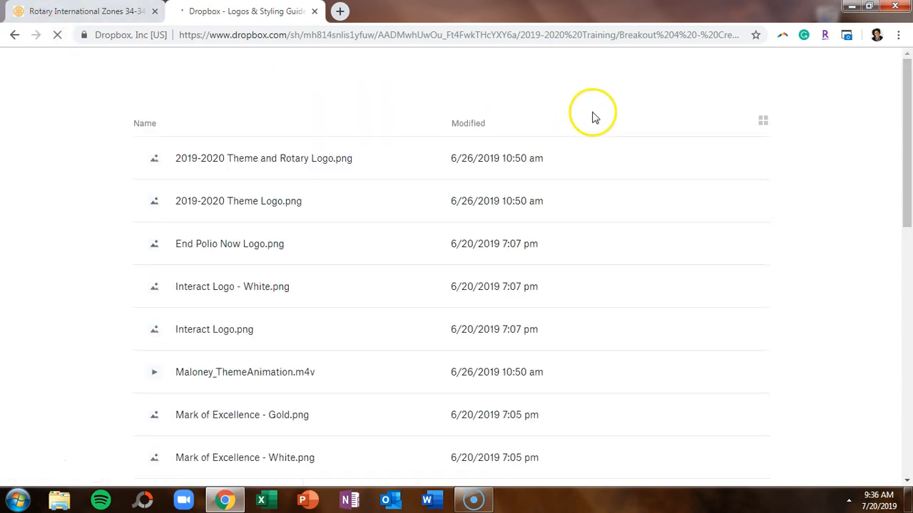
{"action": "left_click_drag", "start_coordinate": [904, 152], "coordinate": [905, 300]}
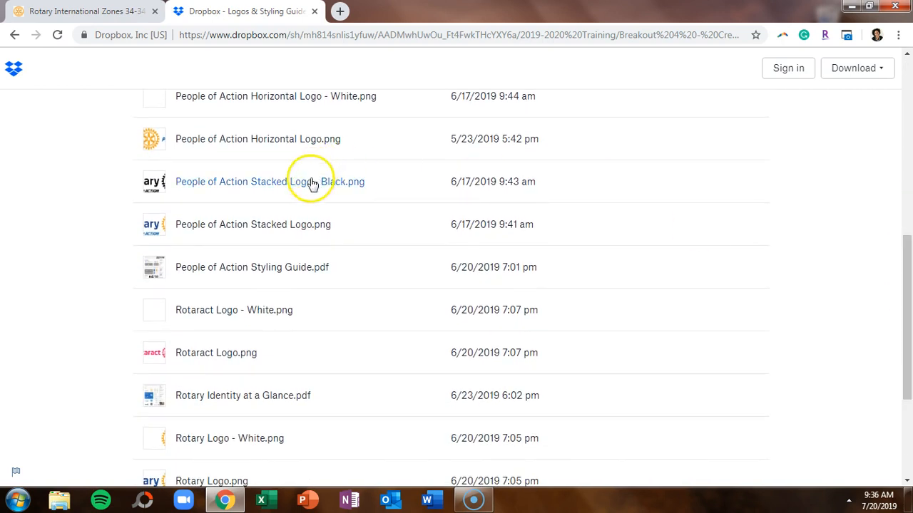
{"action": "left_click", "coordinate": [270, 232]}
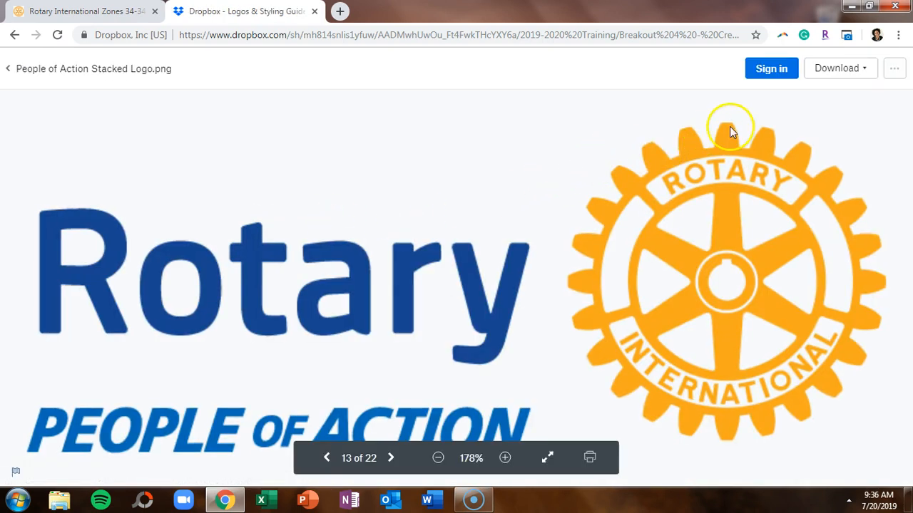
{"action": "left_click", "coordinate": [871, 69]}
{"action": "left_click", "coordinate": [837, 106]}
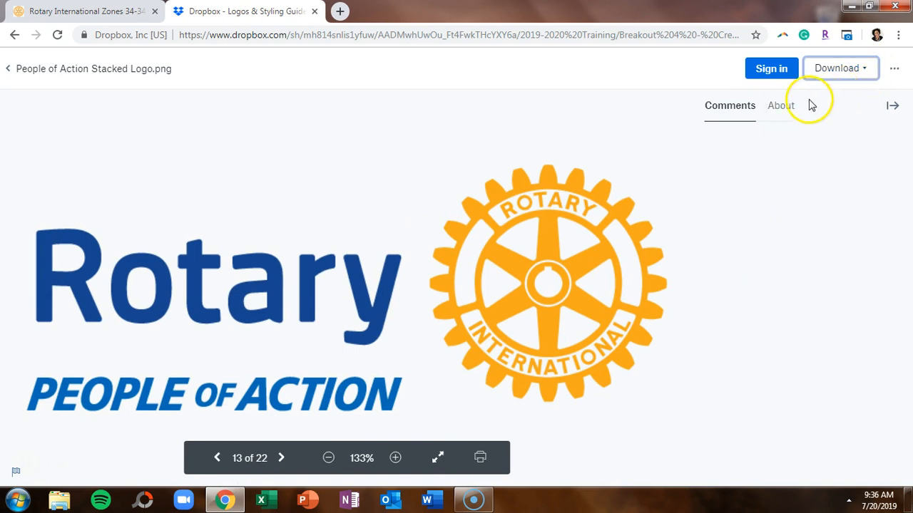
{"action": "left_click", "coordinate": [9, 68]}
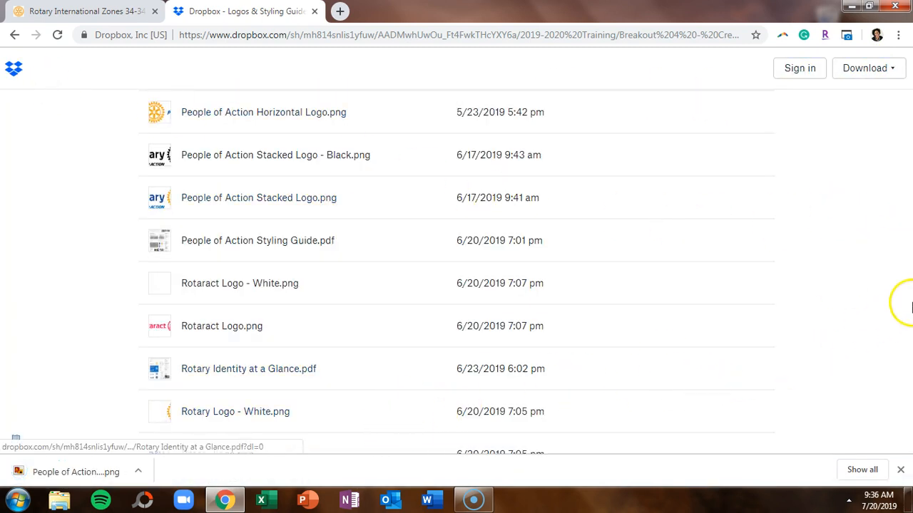
Preview Rotary Identity at a Glance.pdf and bring up its download choices.
{"action": "left_click", "coordinate": [280, 380]}
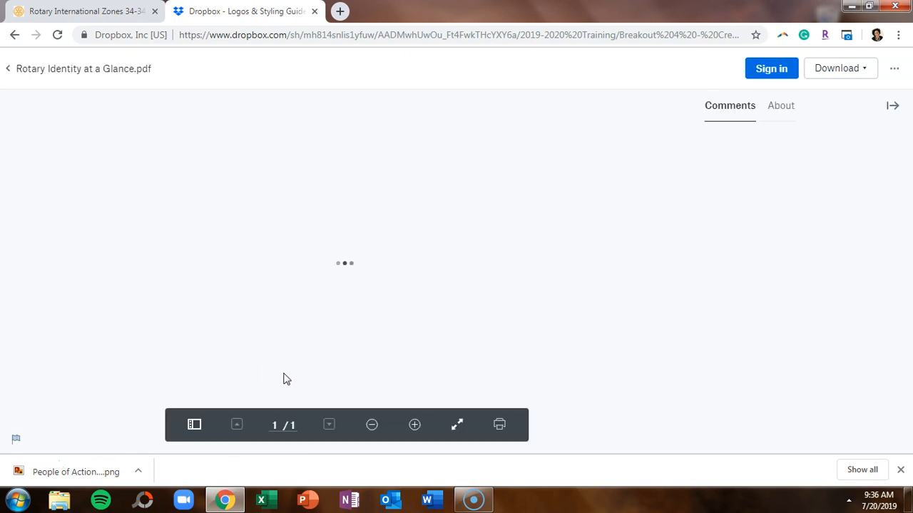
{"action": "left_click_drag", "start_coordinate": [686, 135], "coordinate": [695, 114]}
{"action": "left_click", "coordinate": [861, 69]}
Direct-download Rotary Identity at a Glance.pdf into Acrobat, then minimize Acrobat back to Chrome.
{"action": "left_click", "coordinate": [850, 98]}
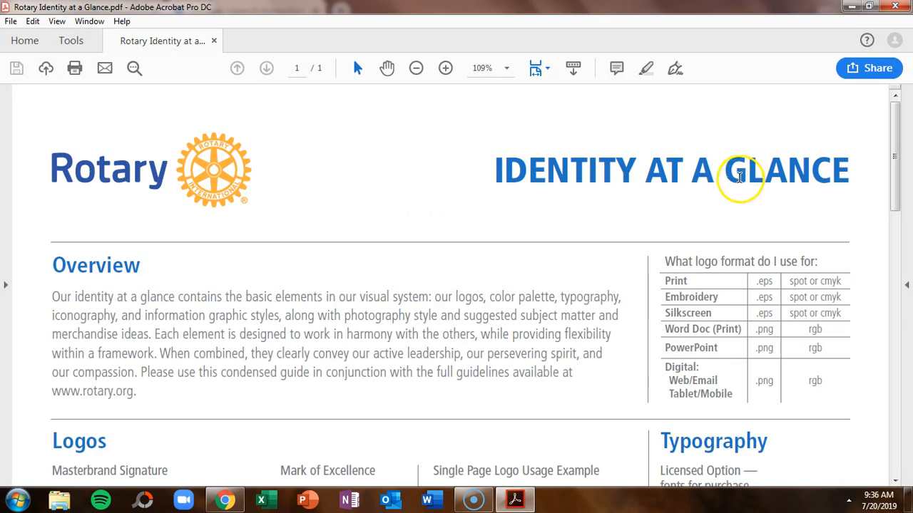
{"action": "left_click", "coordinate": [846, 7]}
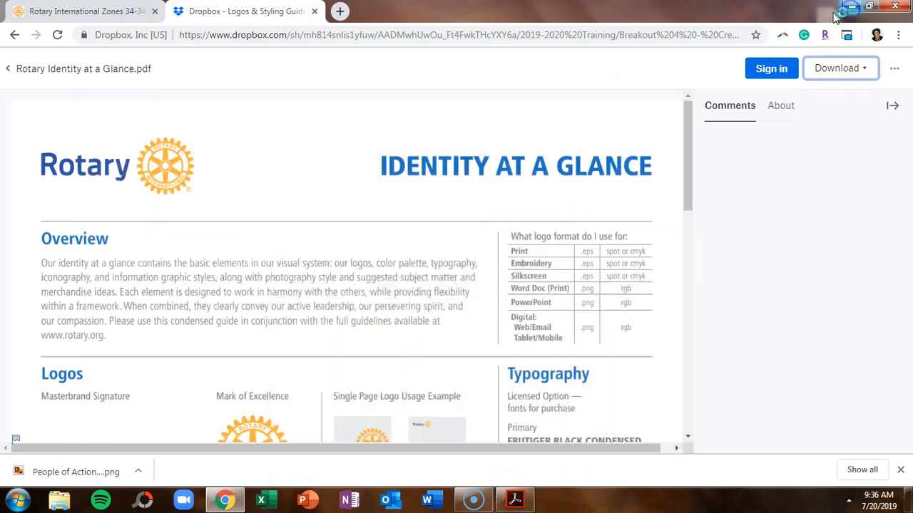
Open canva.com in a new tab, sign out, and sign up again with a different Google account.
{"action": "left_click", "coordinate": [340, 12]}
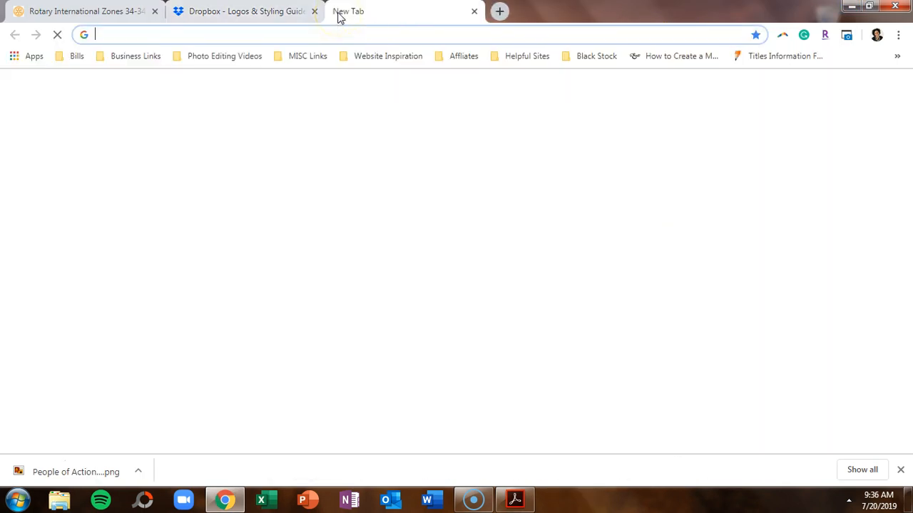
{"action": "type", "text": "canva"}
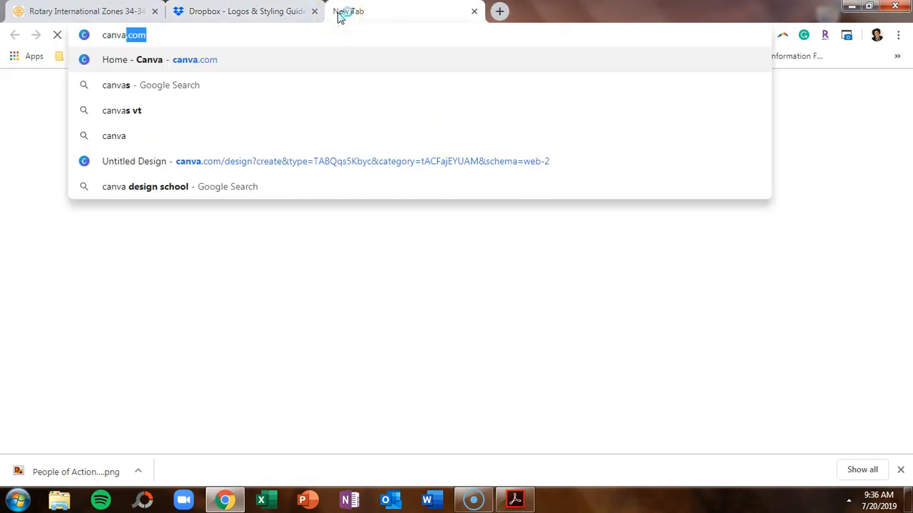
{"action": "key", "text": "Return"}
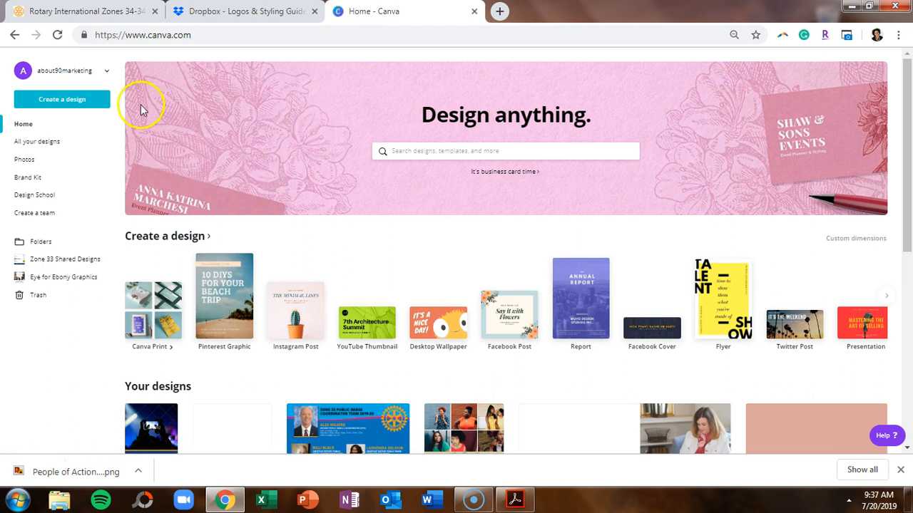
{"action": "left_click", "coordinate": [108, 73]}
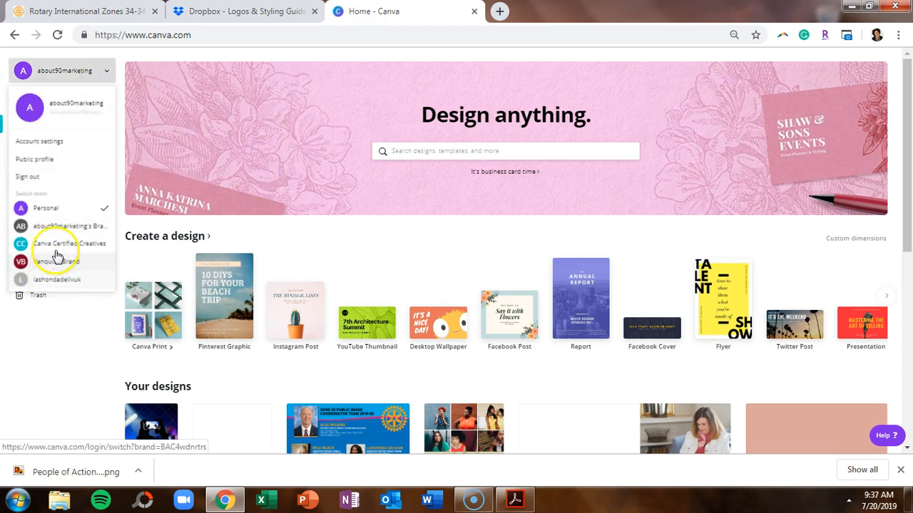
{"action": "left_click", "coordinate": [32, 177]}
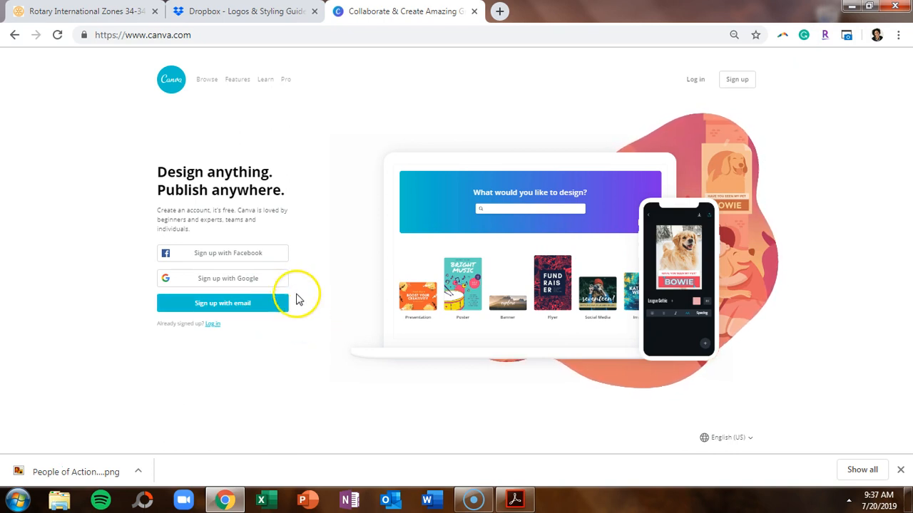
{"action": "left_click", "coordinate": [268, 283]}
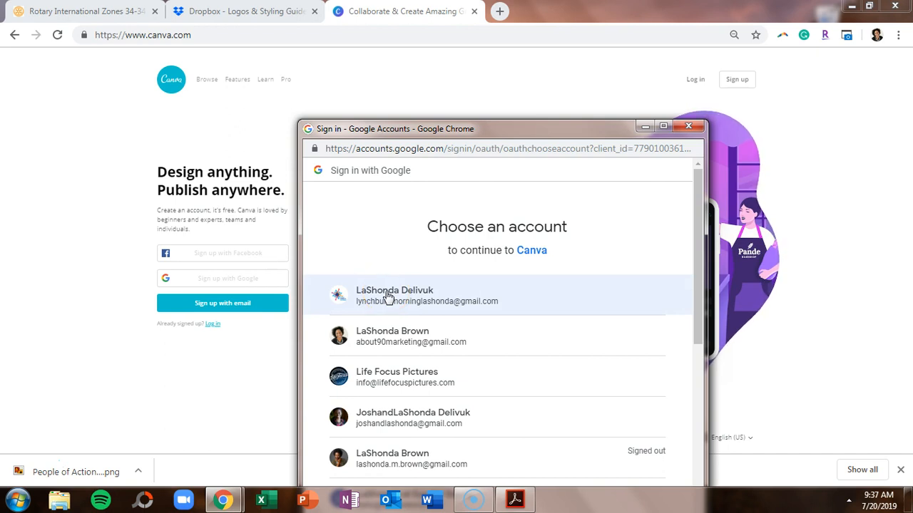
{"action": "left_click", "coordinate": [387, 298]}
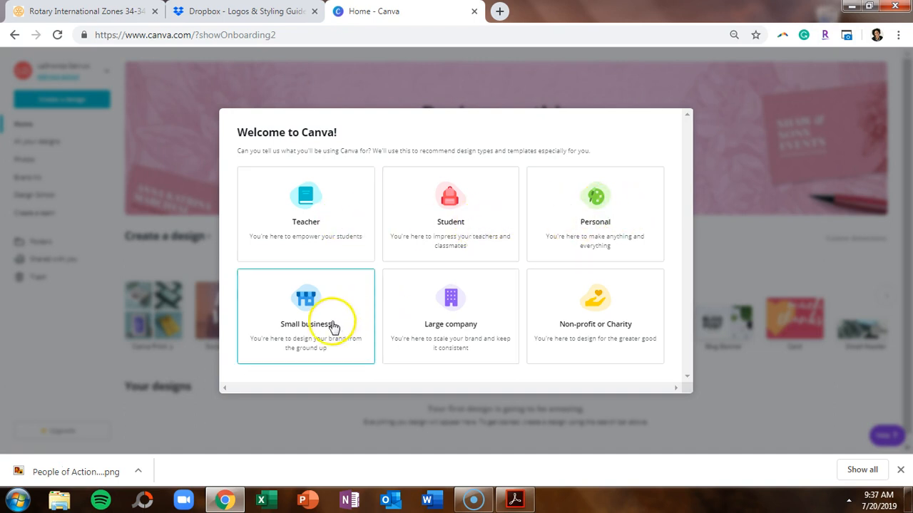
Answer the Welcome to Canva questionnaire with Non-profit or Charity.
{"action": "left_click", "coordinate": [593, 323]}
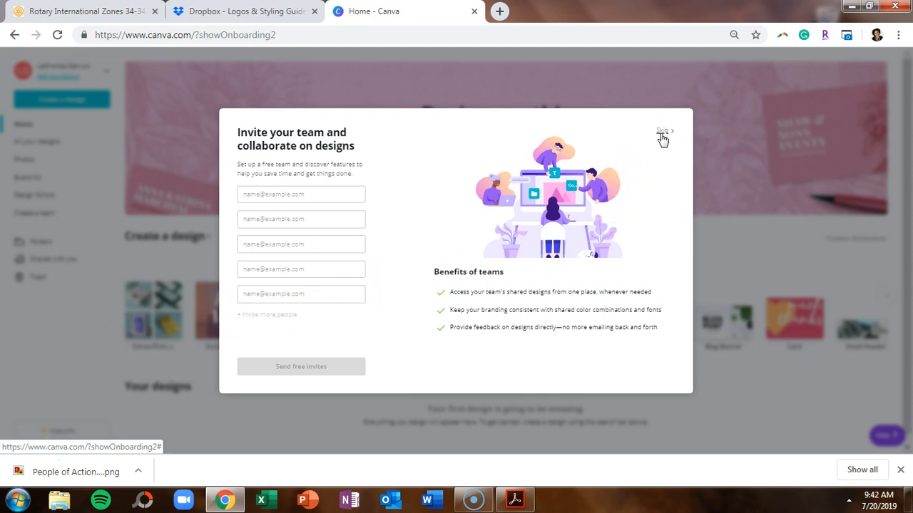
Skip team invites and start a blank US Letter Letterhead design from the first-design list.
{"action": "left_click", "coordinate": [662, 137]}
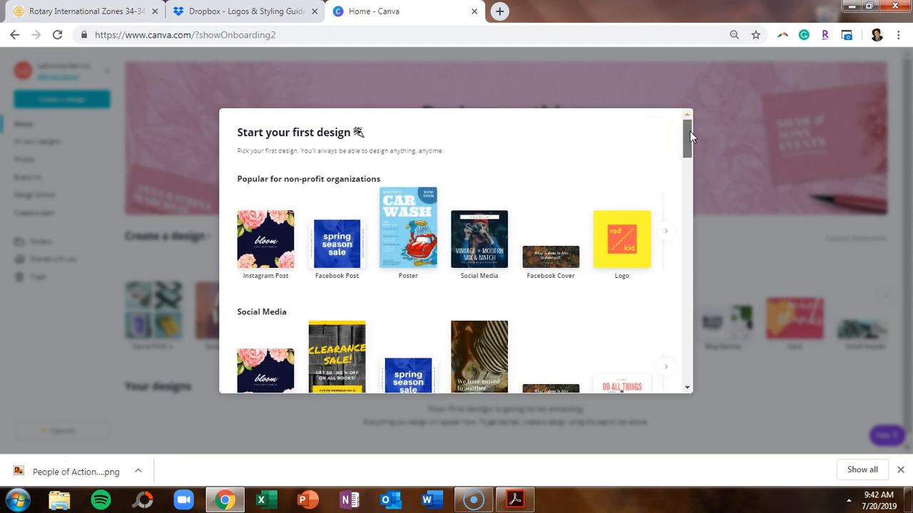
{"action": "left_click_drag", "start_coordinate": [690, 132], "coordinate": [691, 362]}
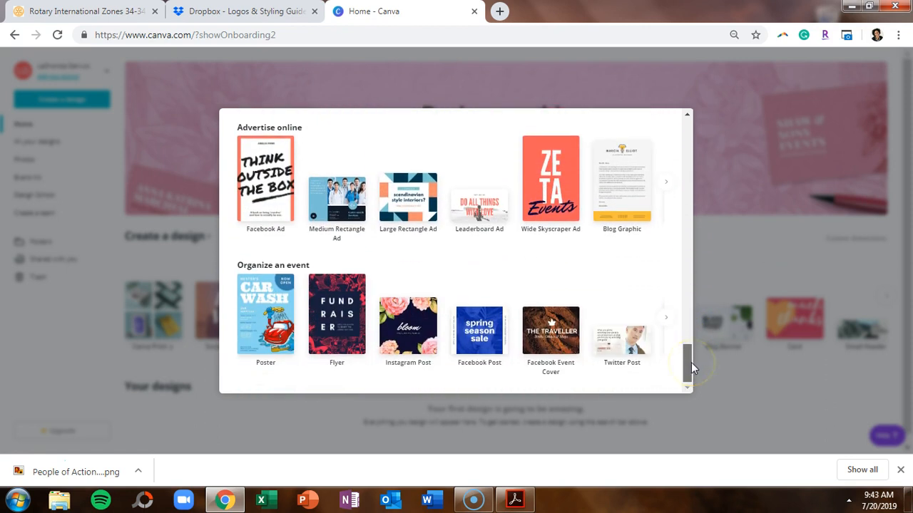
{"action": "left_click_drag", "start_coordinate": [692, 363], "coordinate": [707, 152]}
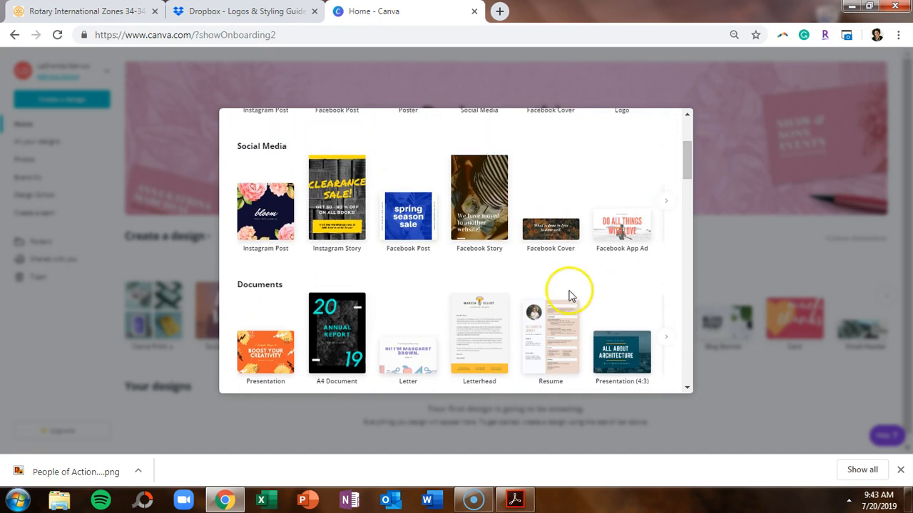
{"action": "left_click", "coordinate": [479, 326]}
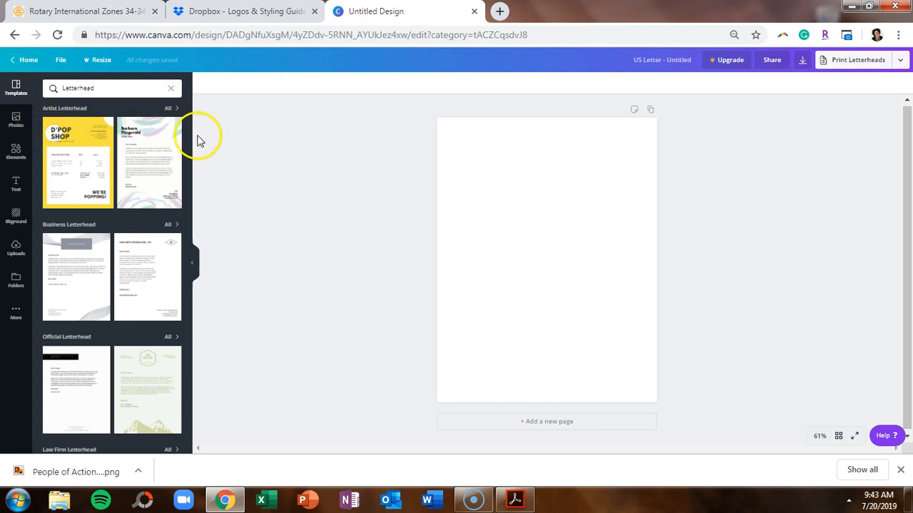
Look through the Letterhead templates, then switch the side panel to the Photos library.
{"action": "left_click_drag", "start_coordinate": [191, 127], "coordinate": [188, 449]}
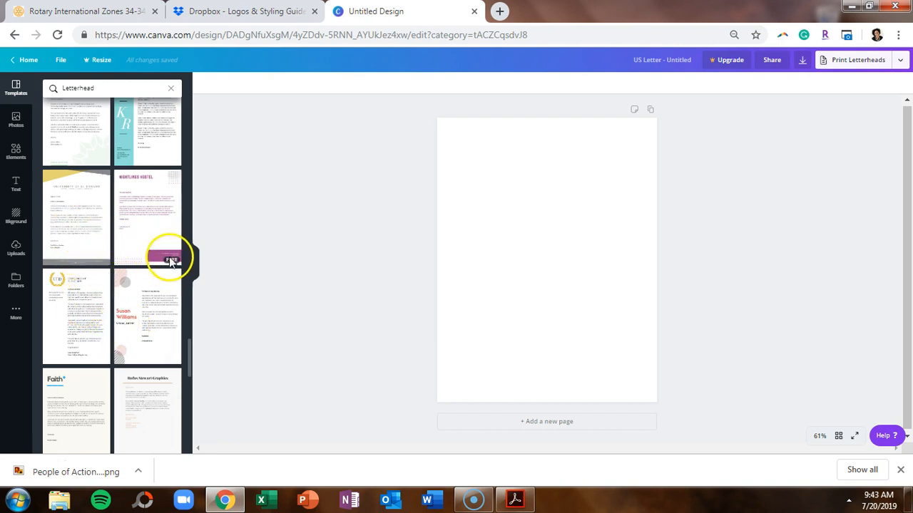
{"action": "scroll", "coordinate": [171, 265], "scroll_direction": "up", "scroll_amount": 15}
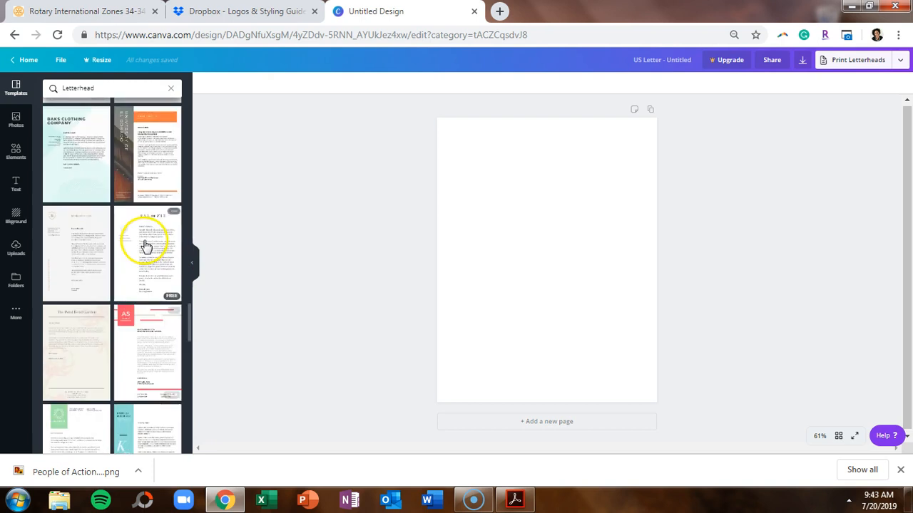
{"action": "scroll", "coordinate": [148, 238], "scroll_direction": "up", "scroll_amount": 2}
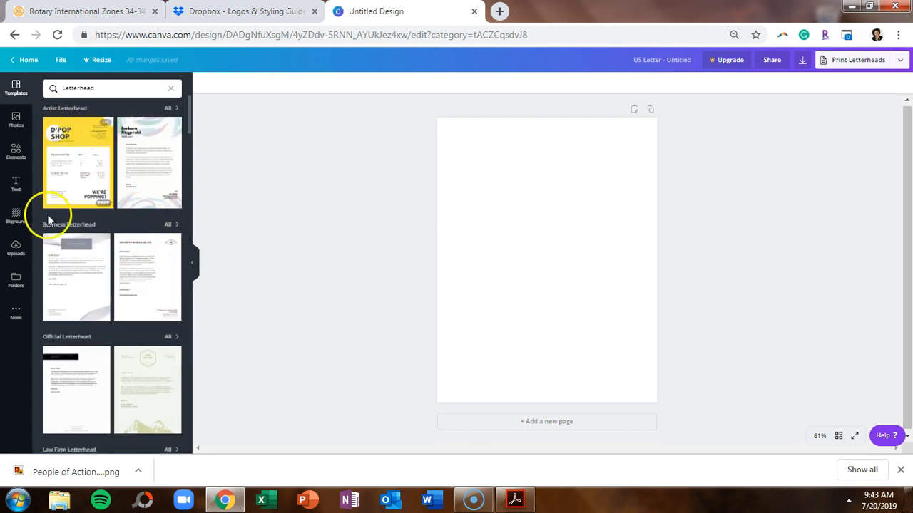
{"action": "scroll", "coordinate": [91, 233], "scroll_direction": "down", "scroll_amount": 2}
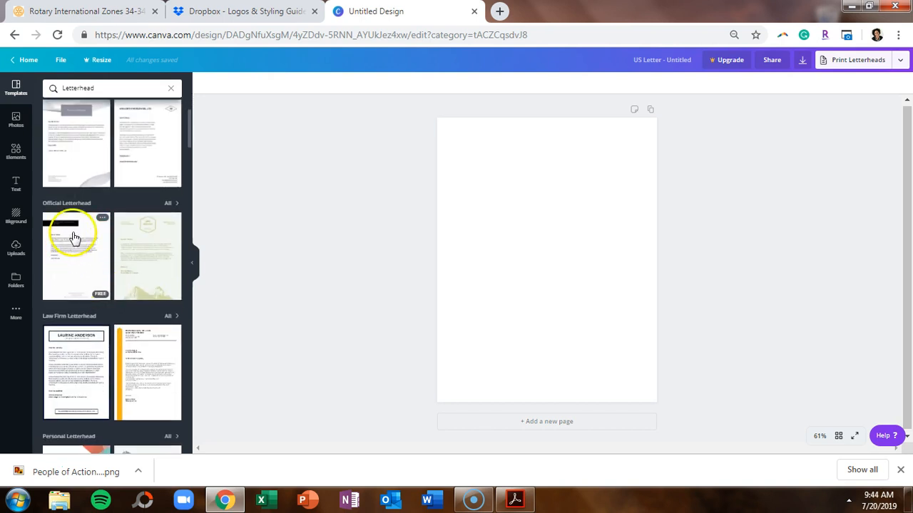
{"action": "scroll", "coordinate": [76, 305], "scroll_direction": "down", "scroll_amount": 2}
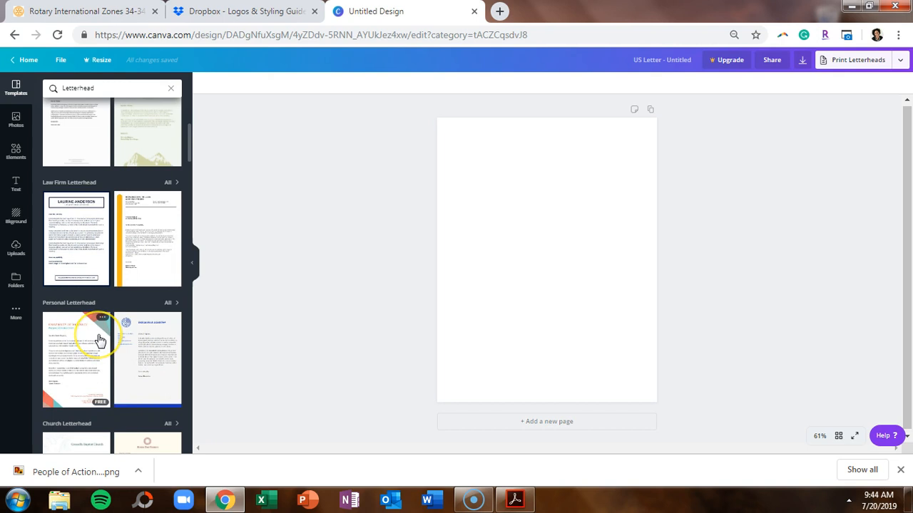
{"action": "left_click", "coordinate": [16, 119]}
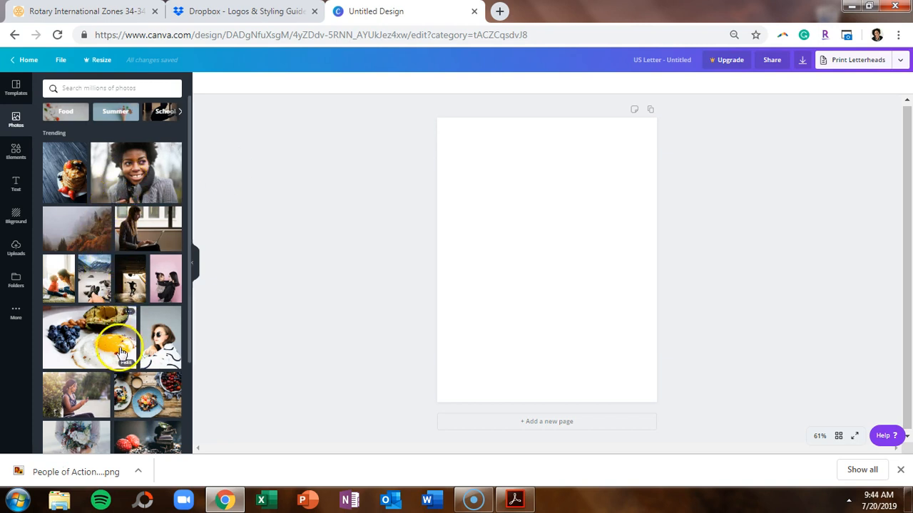
{"action": "scroll", "coordinate": [107, 306], "scroll_direction": "down", "scroll_amount": 3}
{"action": "scroll", "coordinate": [111, 314], "scroll_direction": "down", "scroll_amount": 6}
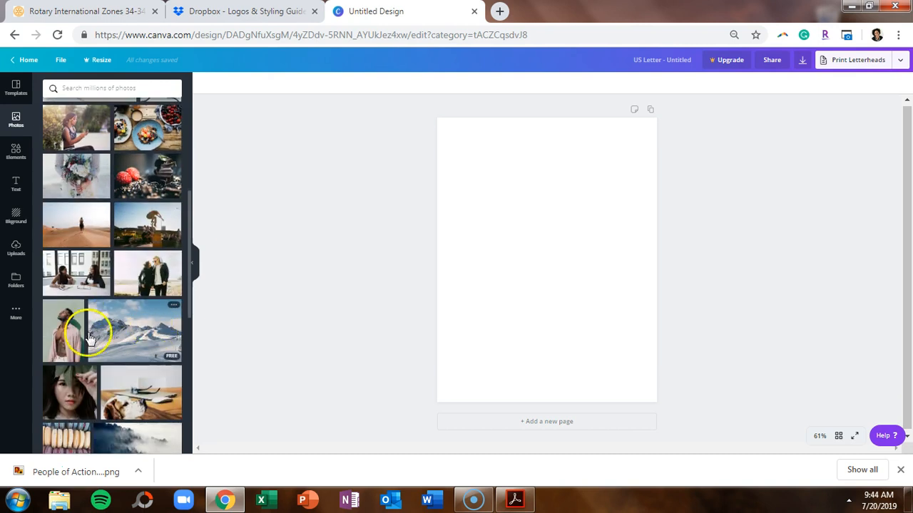
{"action": "scroll", "coordinate": [107, 360], "scroll_direction": "down", "scroll_amount": 3}
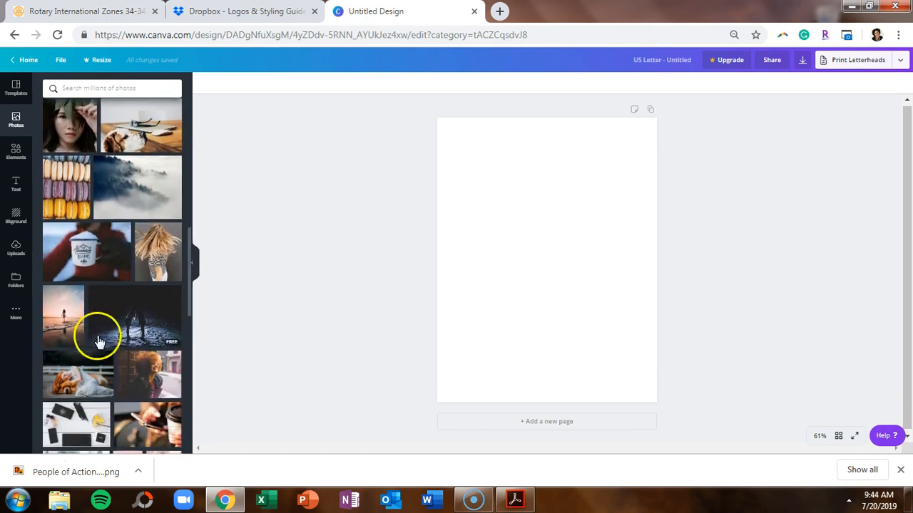
{"action": "left_click", "coordinate": [100, 88]}
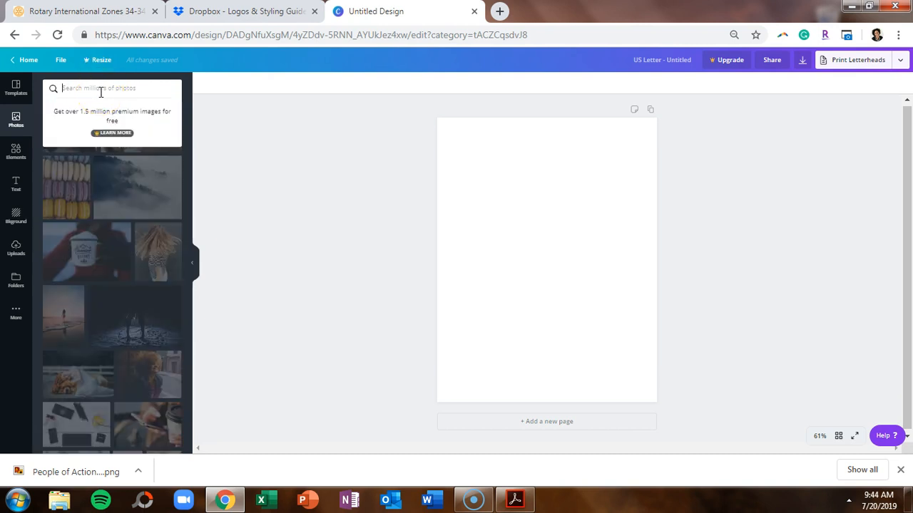
{"action": "left_click", "coordinate": [109, 88]}
{"action": "type", "text": "f"}
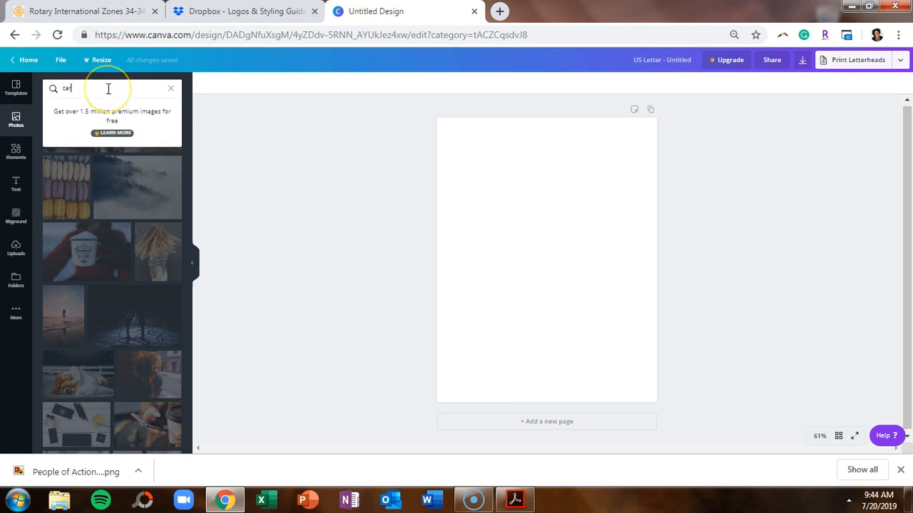
{"action": "type", "text": "ar"}
{"action": "key", "text": "Return"}
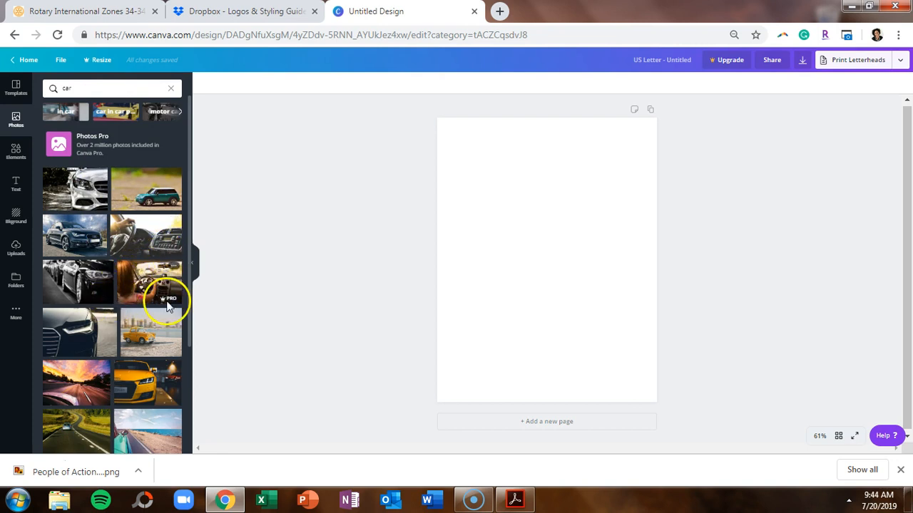
{"action": "mouse_move", "coordinate": [166, 300]}
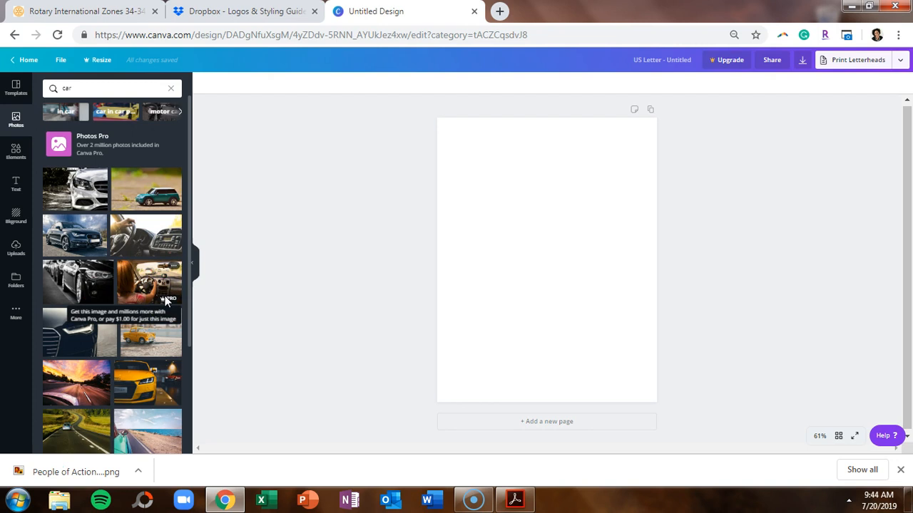
{"action": "left_click", "coordinate": [170, 90]}
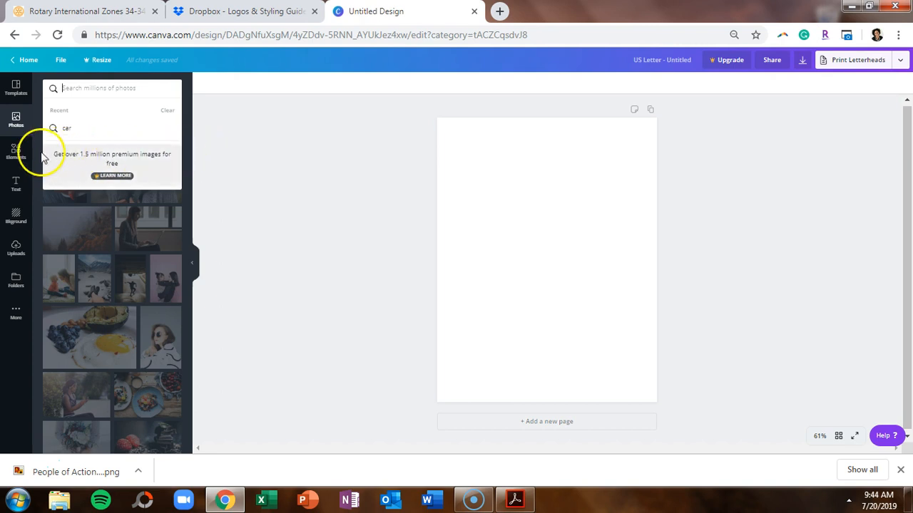
Browse the Elements panel and click into its icon and shape search box.
{"action": "left_click", "coordinate": [13, 158]}
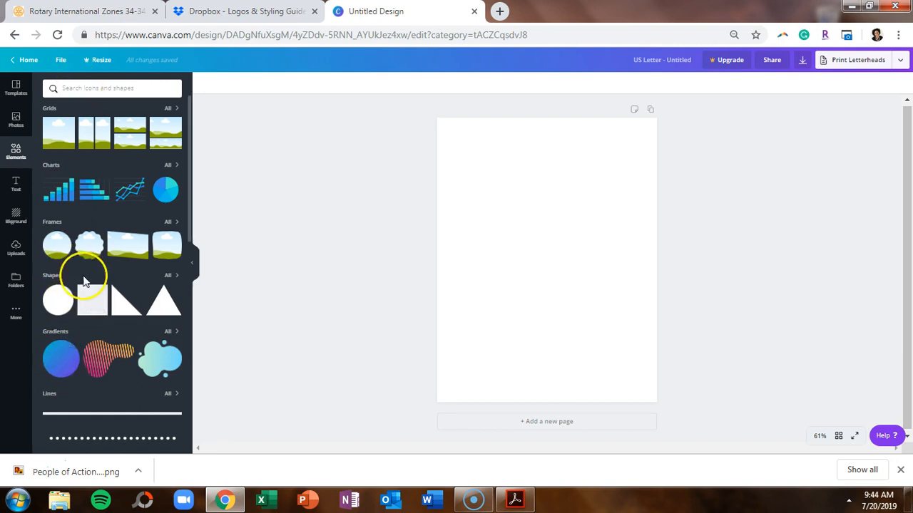
{"action": "scroll", "coordinate": [107, 214], "scroll_direction": "down", "scroll_amount": 6}
{"action": "scroll", "coordinate": [110, 214], "scroll_direction": "down", "scroll_amount": 10}
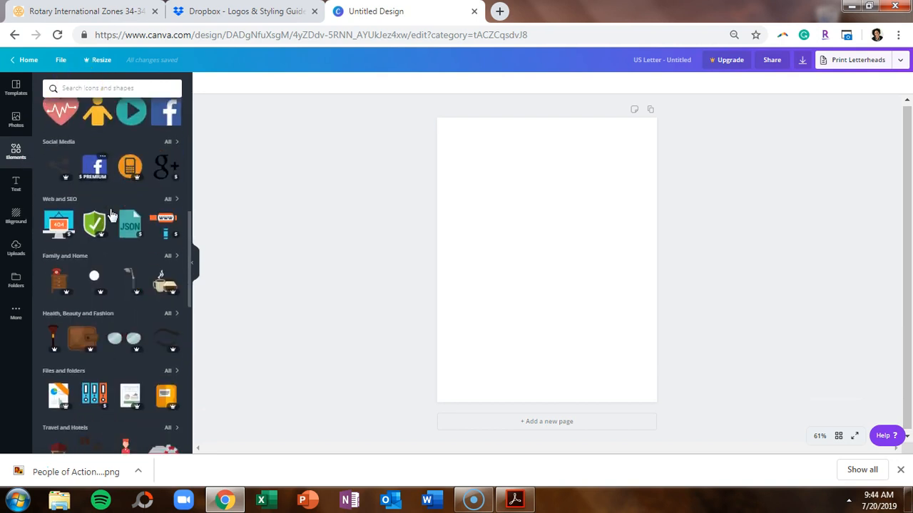
{"action": "scroll", "coordinate": [110, 212], "scroll_direction": "down", "scroll_amount": 10}
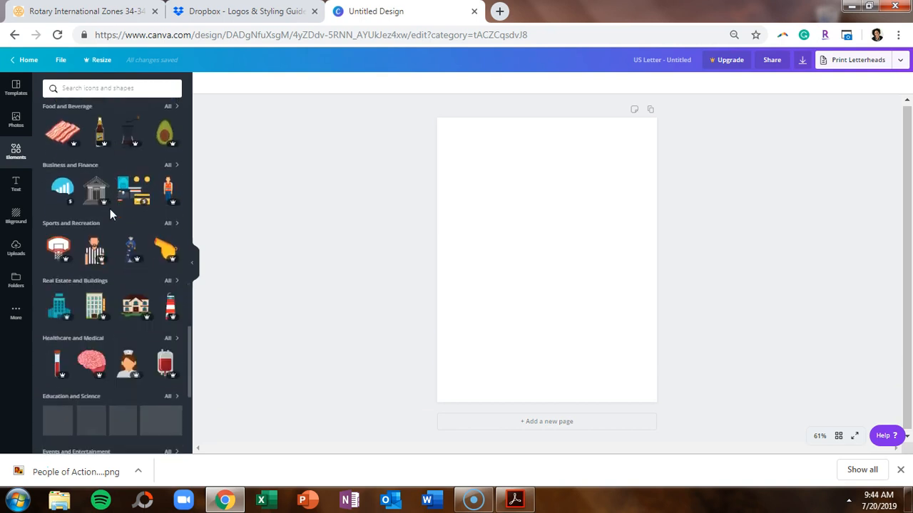
{"action": "left_click", "coordinate": [103, 112]}
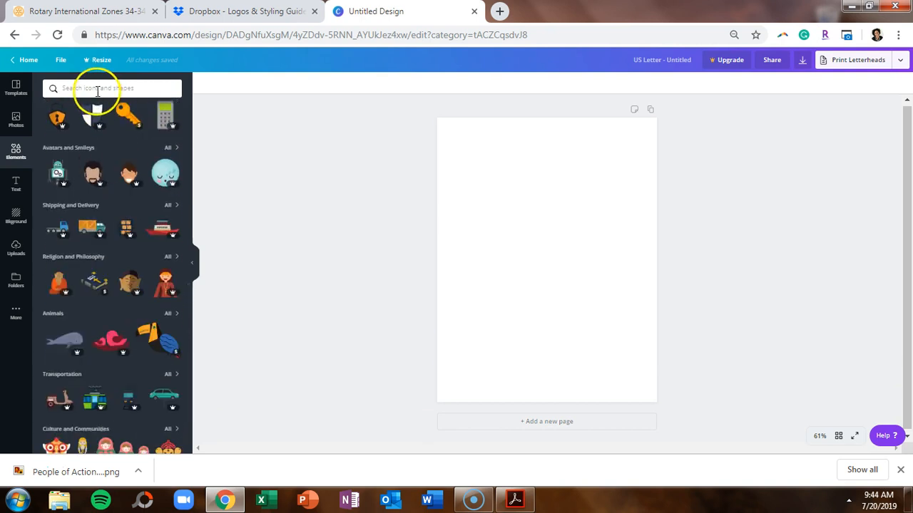
{"action": "left_click", "coordinate": [97, 88]}
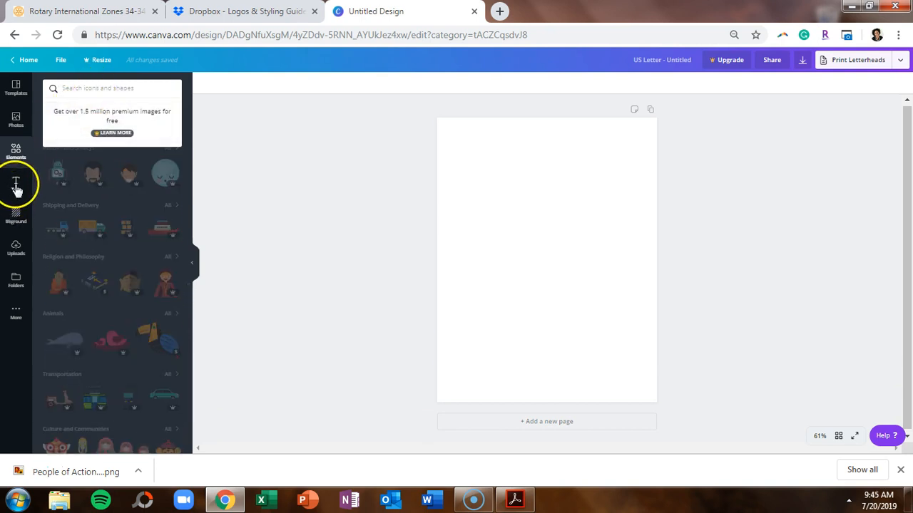
Switch to the Text panel and scroll through its heading, subheading, body and combination templates.
{"action": "left_click", "coordinate": [16, 184]}
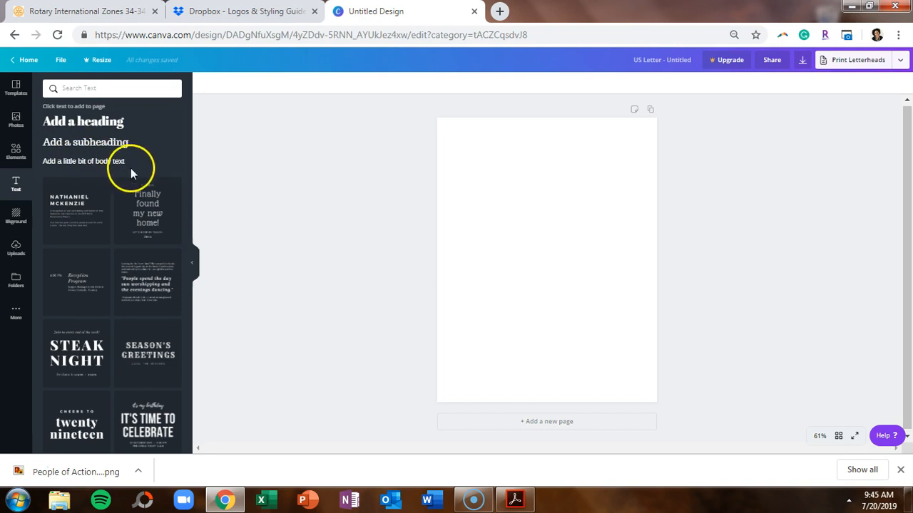
{"action": "scroll", "coordinate": [119, 243], "scroll_direction": "down", "scroll_amount": 5}
{"action": "scroll", "coordinate": [118, 238], "scroll_direction": "down", "scroll_amount": 10}
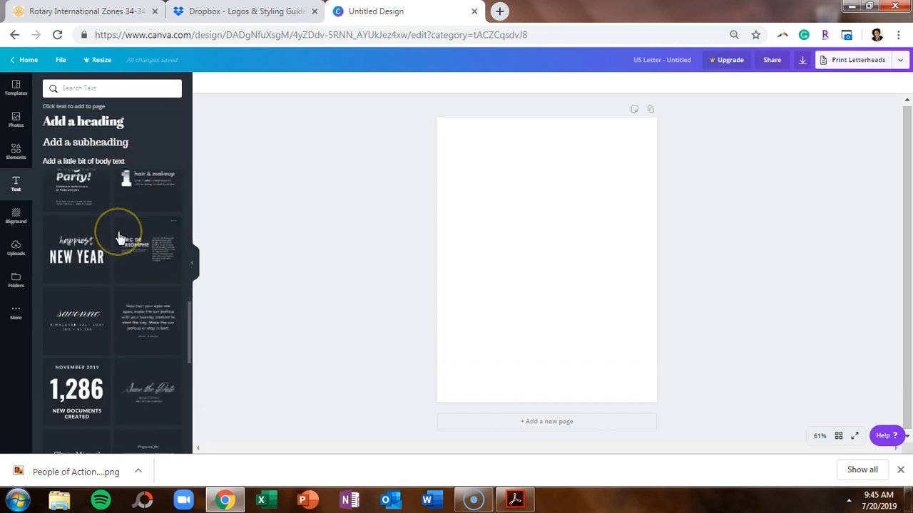
{"action": "scroll", "coordinate": [119, 238], "scroll_direction": "down", "scroll_amount": 10}
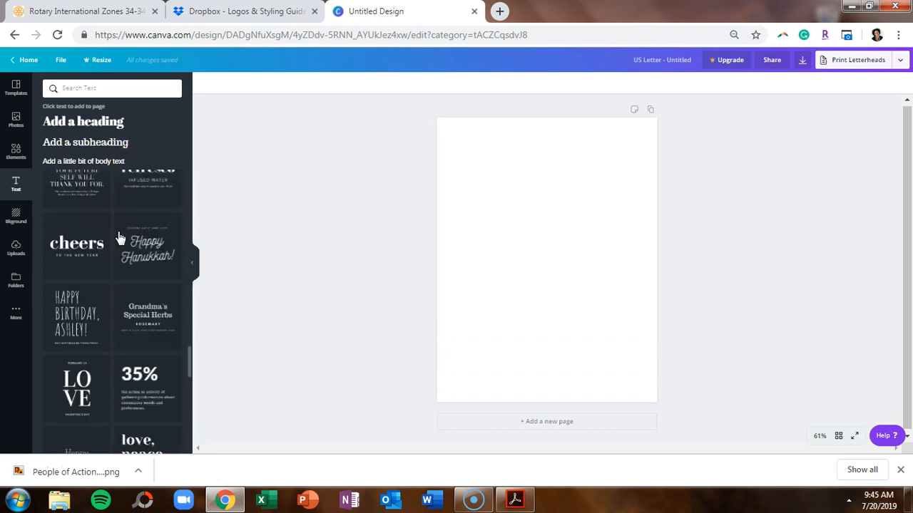
{"action": "left_click", "coordinate": [105, 251]}
{"action": "scroll", "coordinate": [104, 249], "scroll_direction": "down", "scroll_amount": 10}
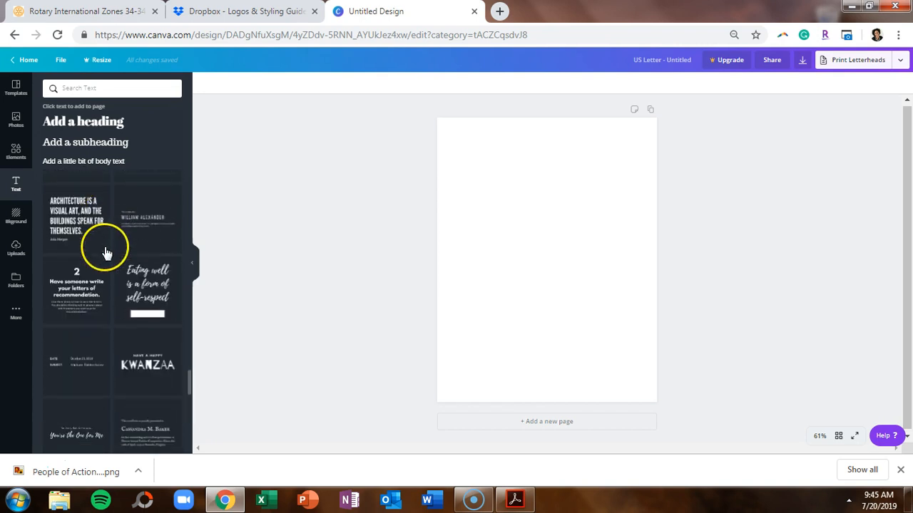
Browse the Background, Uploads, Folders and Apps panels in the left sidebar.
{"action": "left_click", "coordinate": [15, 218]}
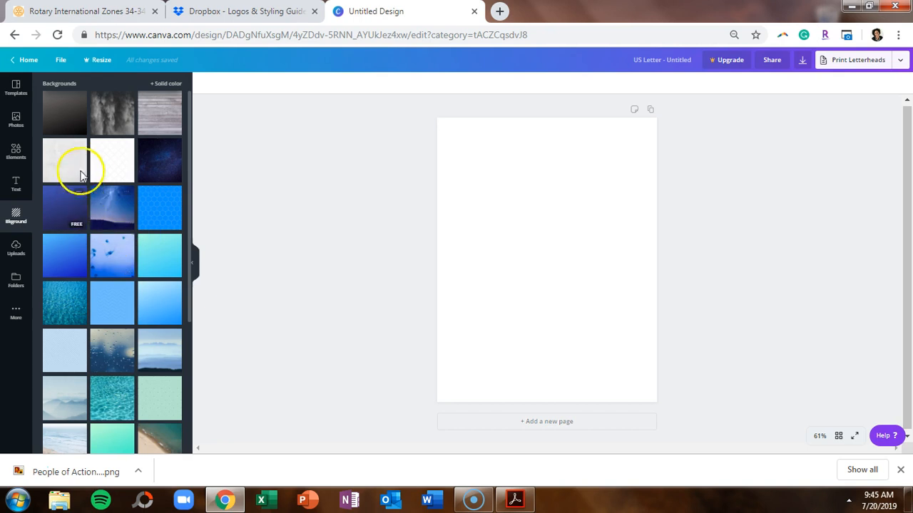
{"action": "scroll", "coordinate": [107, 307], "scroll_direction": "down", "scroll_amount": 15}
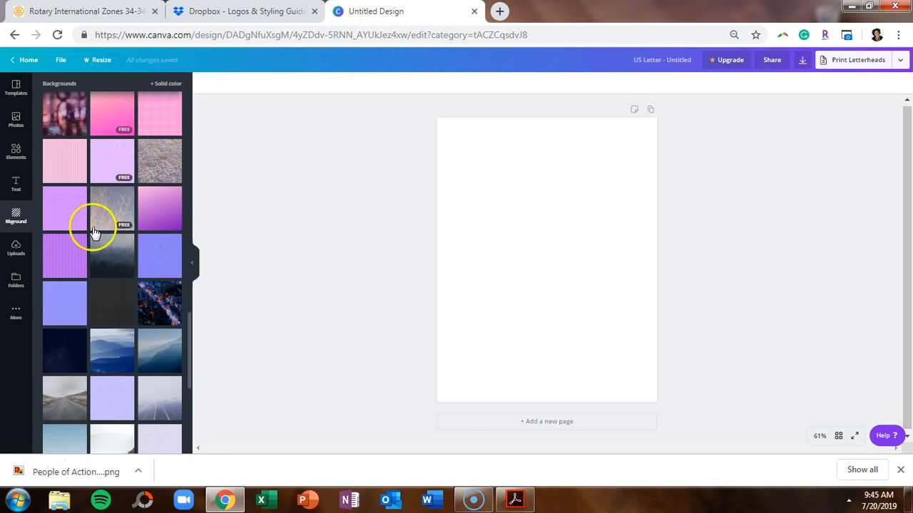
{"action": "left_click", "coordinate": [16, 251]}
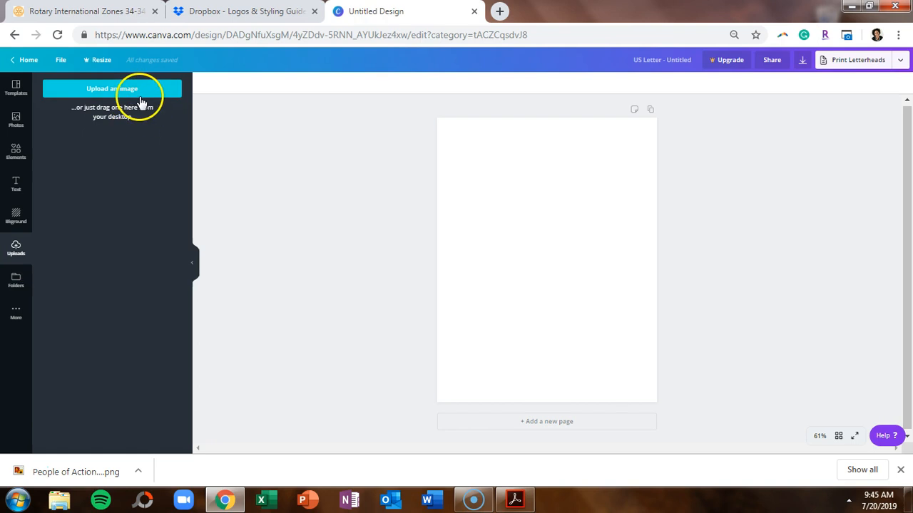
{"action": "left_click", "coordinate": [16, 280]}
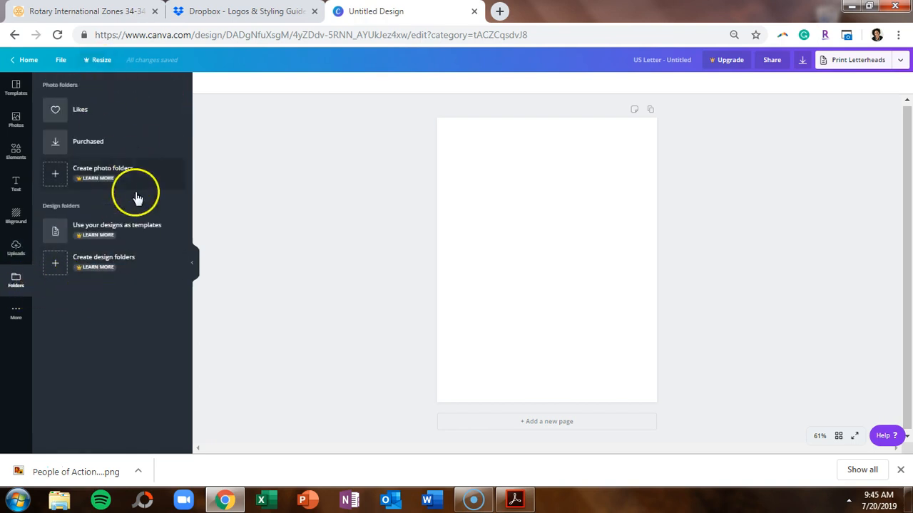
{"action": "left_click", "coordinate": [16, 313]}
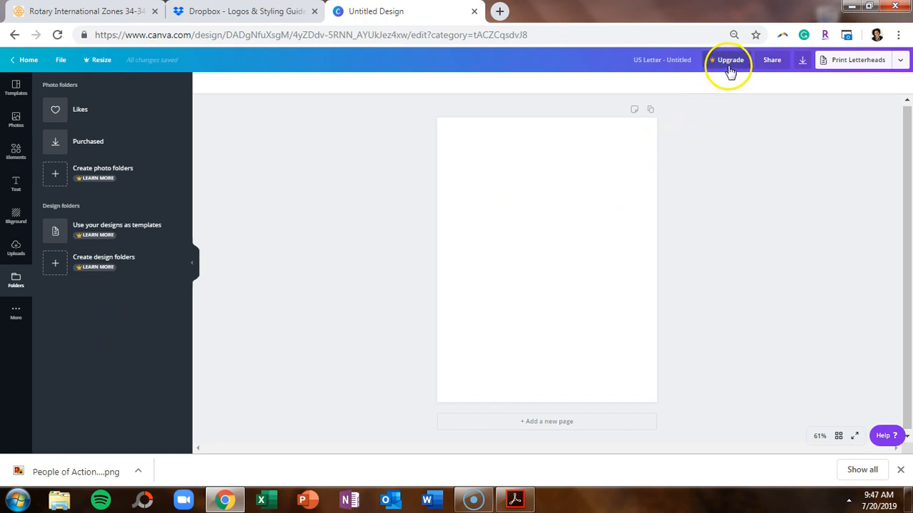
Apply the blue Personal Letterhead (Oceanville Academy) template and view the page at 100% zoom.
{"action": "left_click", "coordinate": [17, 100]}
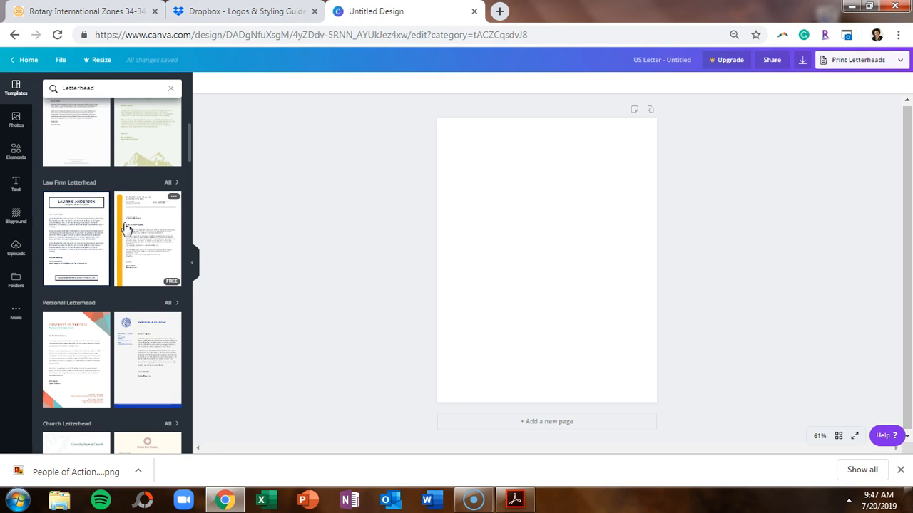
{"action": "left_click", "coordinate": [151, 339]}
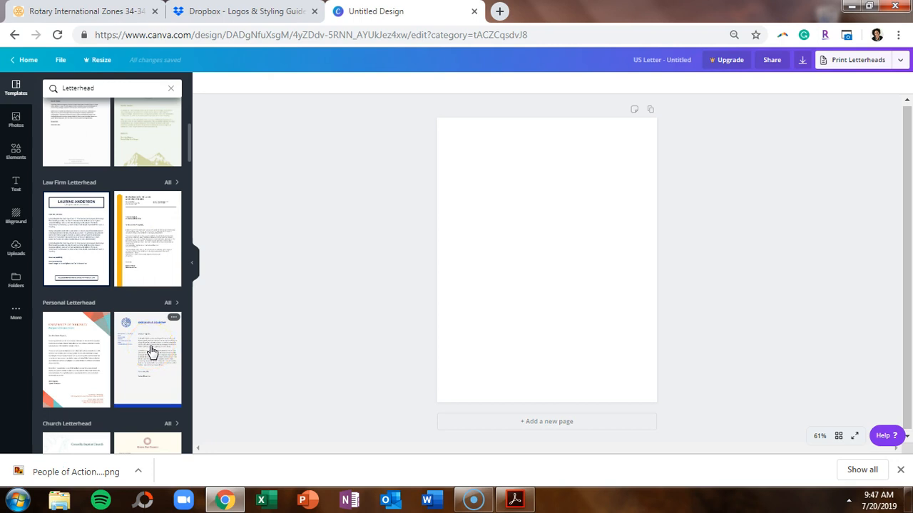
{"action": "left_click", "coordinate": [152, 351]}
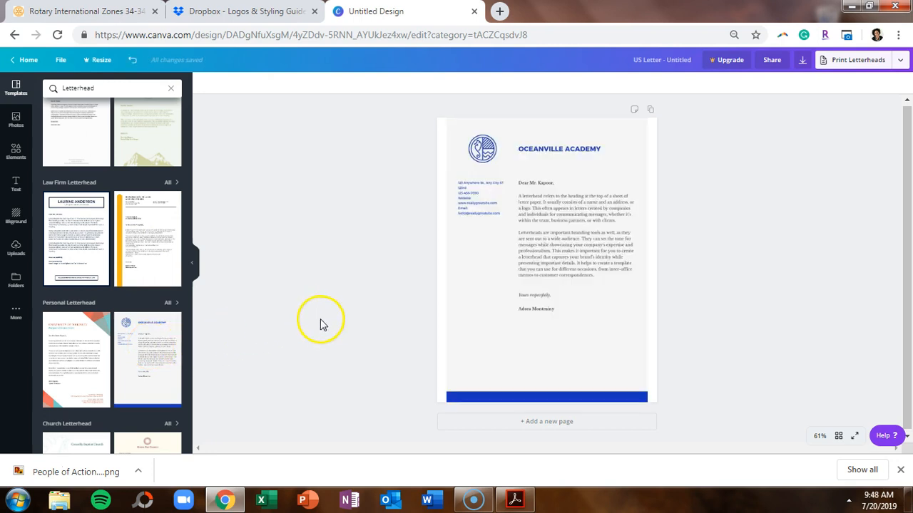
{"action": "left_click", "coordinate": [820, 436]}
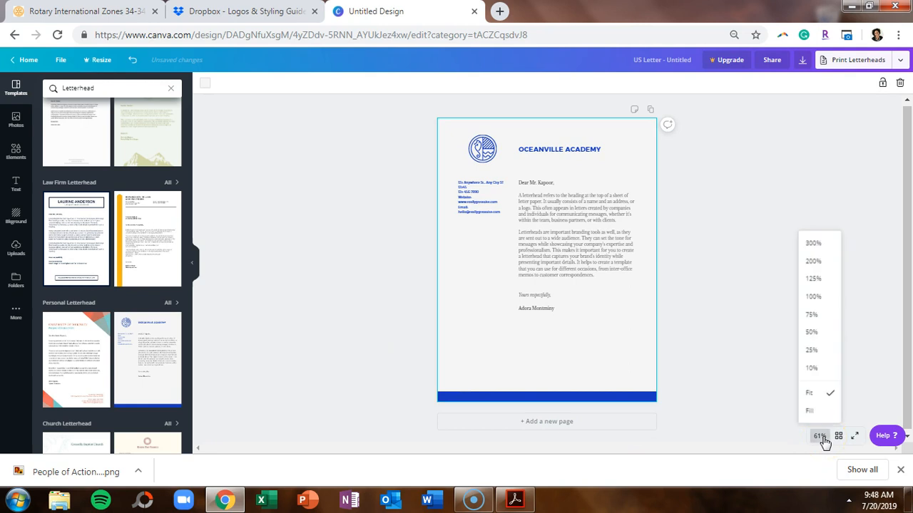
{"action": "left_click", "coordinate": [824, 303]}
{"action": "left_click_drag", "start_coordinate": [905, 301], "coordinate": [892, 220]}
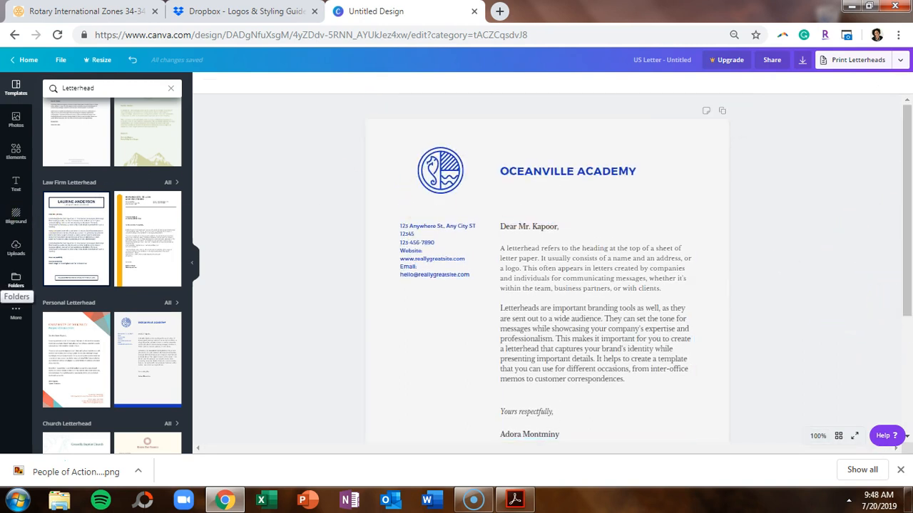
Upload the 2019-2020 Theme Logo image file to Canva.
{"action": "left_click", "coordinate": [16, 251]}
{"action": "left_click", "coordinate": [93, 95]}
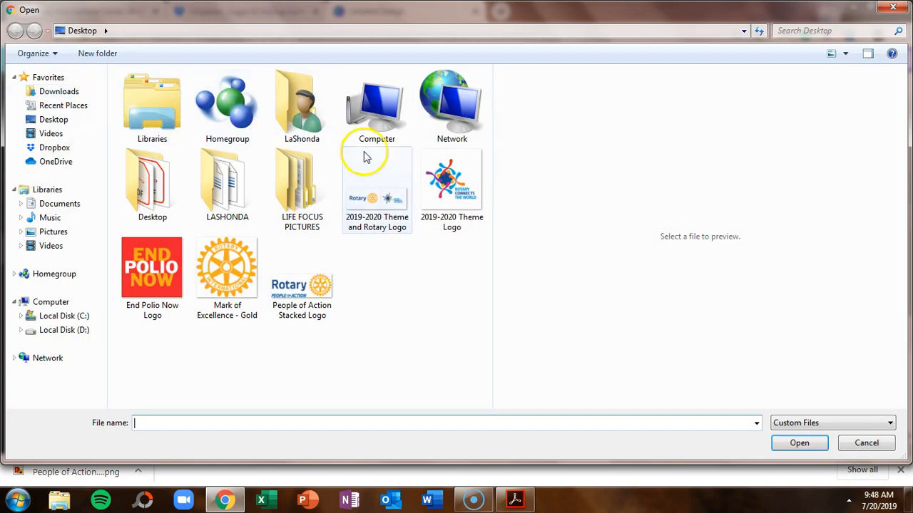
{"action": "left_click", "coordinate": [451, 182]}
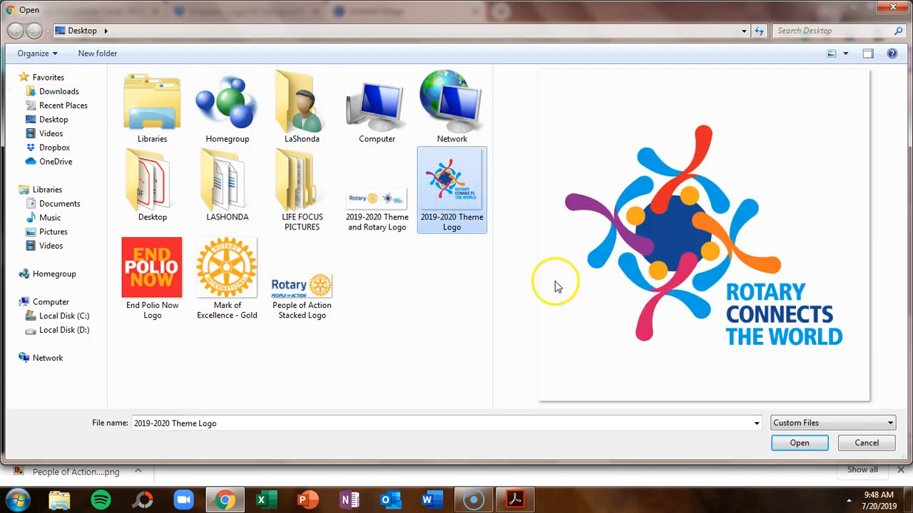
{"action": "left_click", "coordinate": [799, 445]}
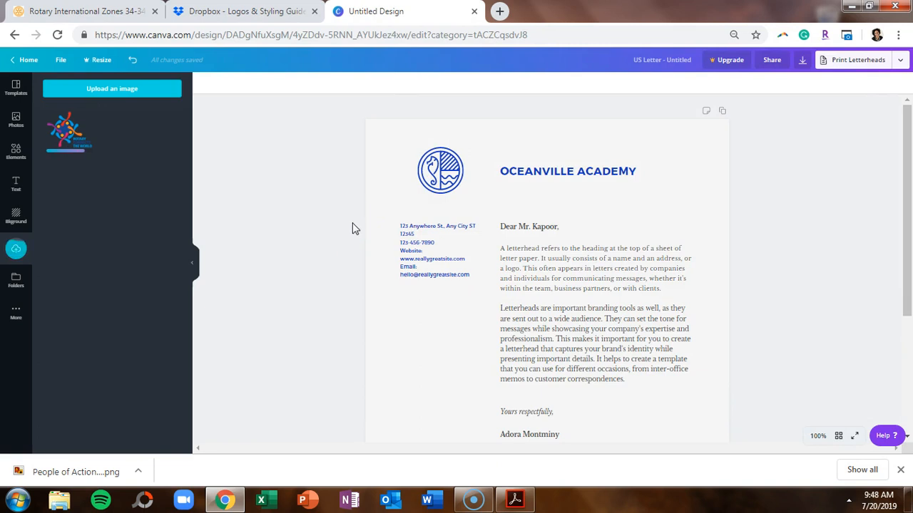
Replace the template's round emblem with the theme logo, sized small at top-left above the address.
{"action": "left_click", "coordinate": [450, 165]}
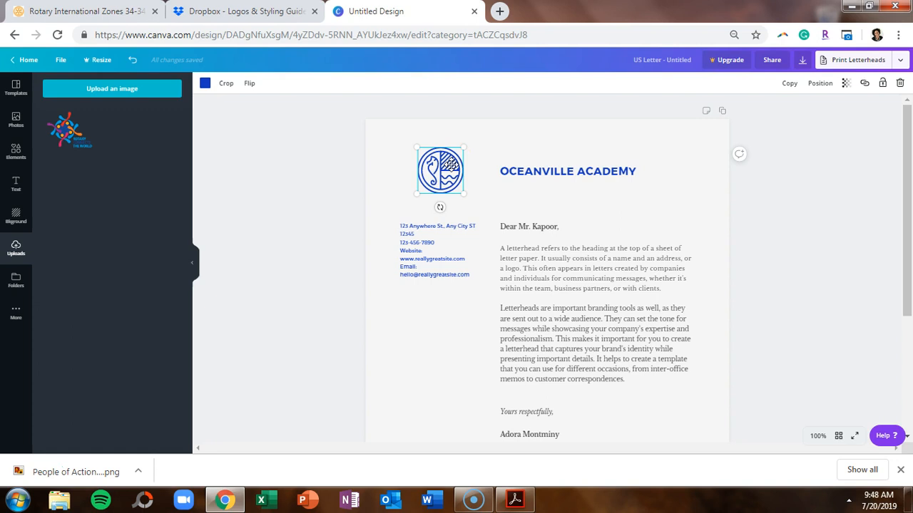
{"action": "key", "text": "Delete"}
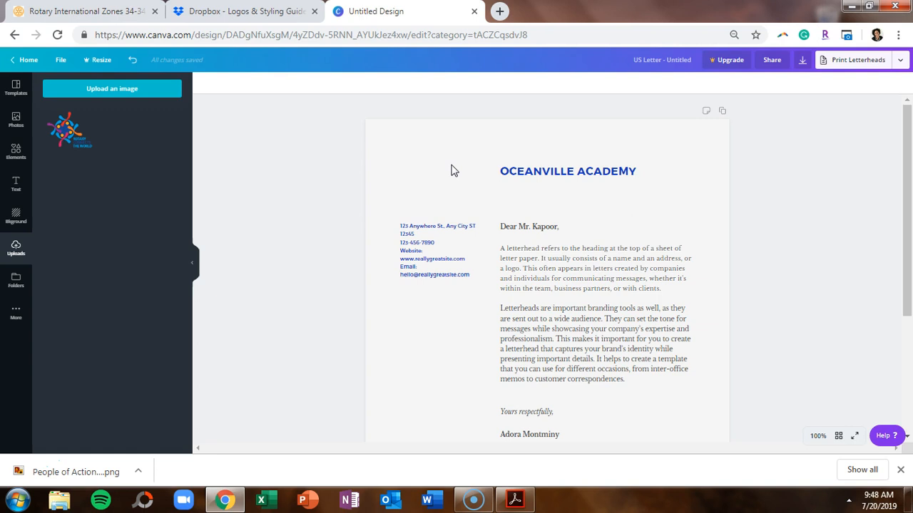
{"action": "left_click_drag", "start_coordinate": [75, 143], "coordinate": [65, 140]}
{"action": "left_click", "coordinate": [64, 141]}
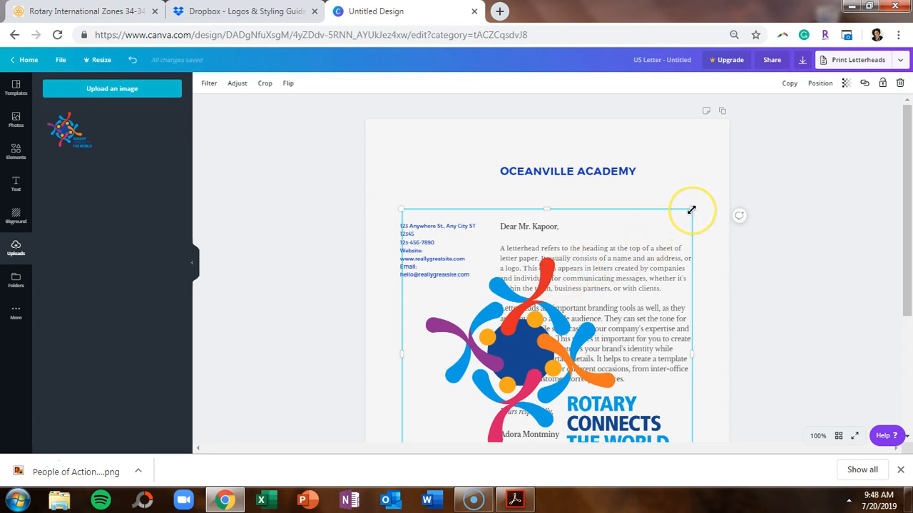
{"action": "left_click_drag", "start_coordinate": [691, 210], "coordinate": [499, 381]}
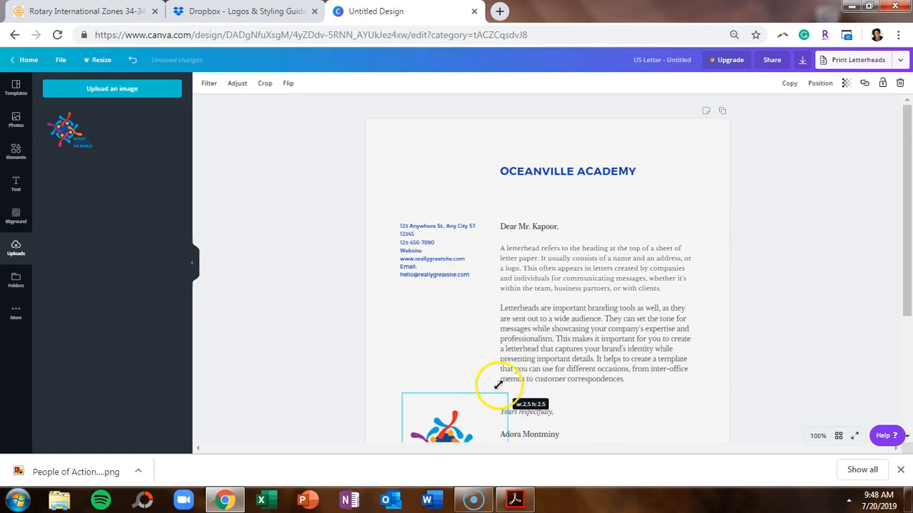
{"action": "left_click_drag", "start_coordinate": [473, 421], "coordinate": [451, 151]}
{"action": "left_click_drag", "start_coordinate": [489, 230], "coordinate": [481, 219]}
{"action": "left_click_drag", "start_coordinate": [445, 183], "coordinate": [452, 187]}
{"action": "left_click", "coordinate": [796, 197]}
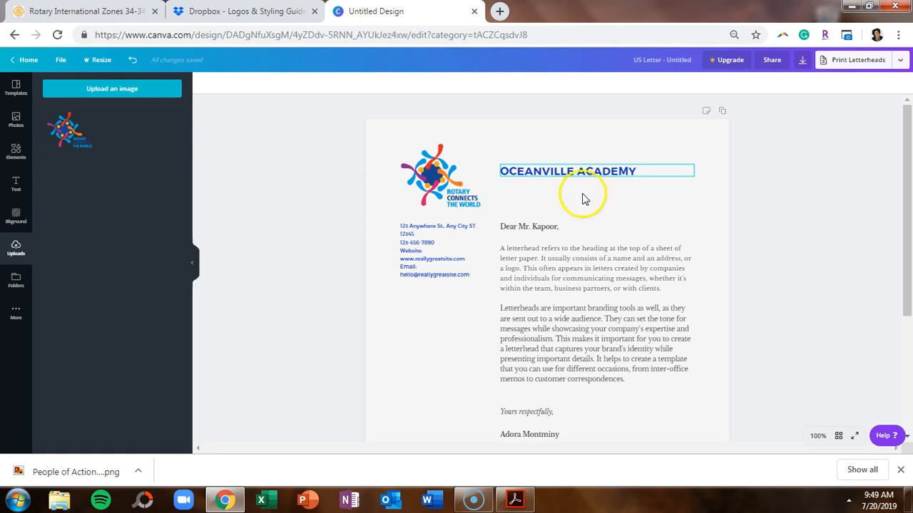
{"action": "mouse_move", "coordinate": [520, 508]}
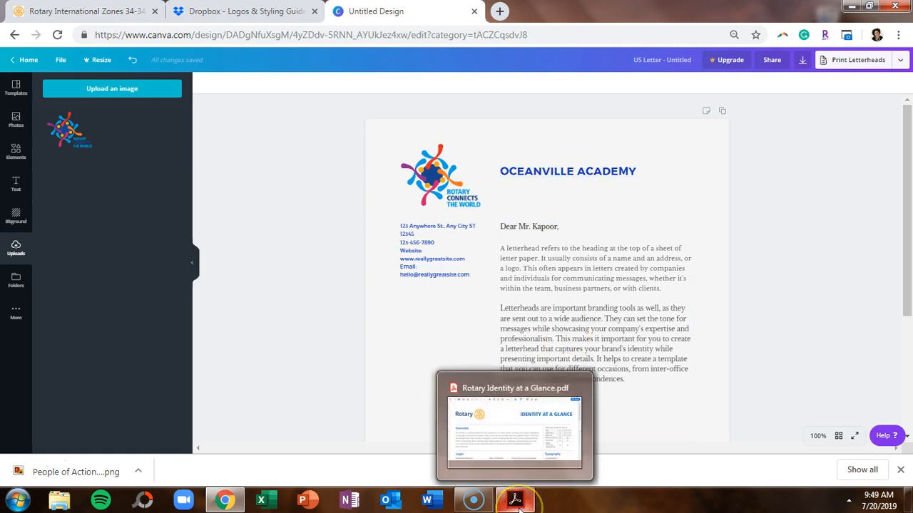
Grab the Azure #0050a2 hex value from the Rotary brand guide's Colors section in Acrobat.
{"action": "left_click", "coordinate": [518, 507]}
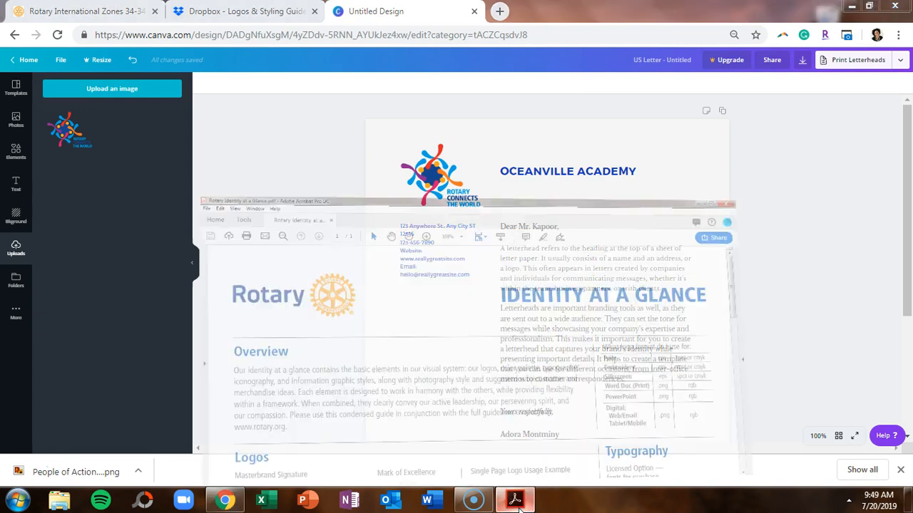
{"action": "left_click_drag", "start_coordinate": [897, 139], "coordinate": [878, 419]}
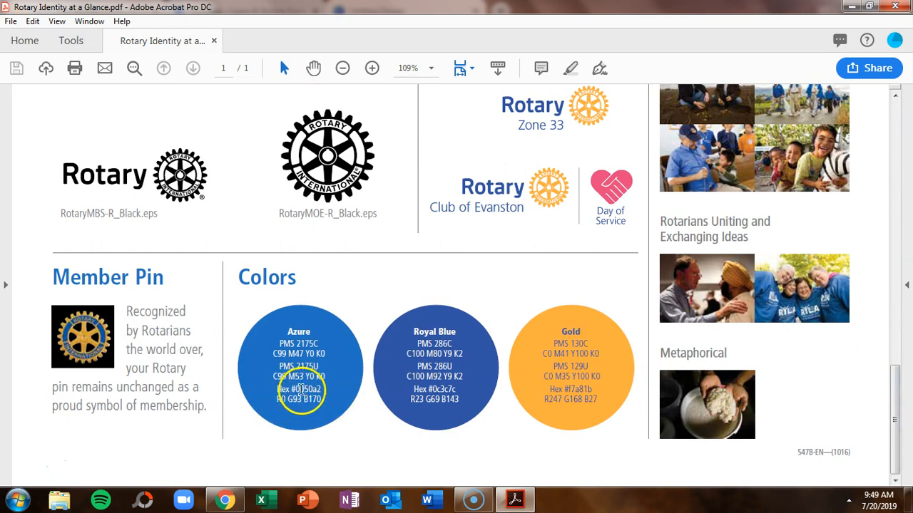
{"action": "double_click", "coordinate": [323, 388]}
{"action": "key", "text": "ctrl+c"}
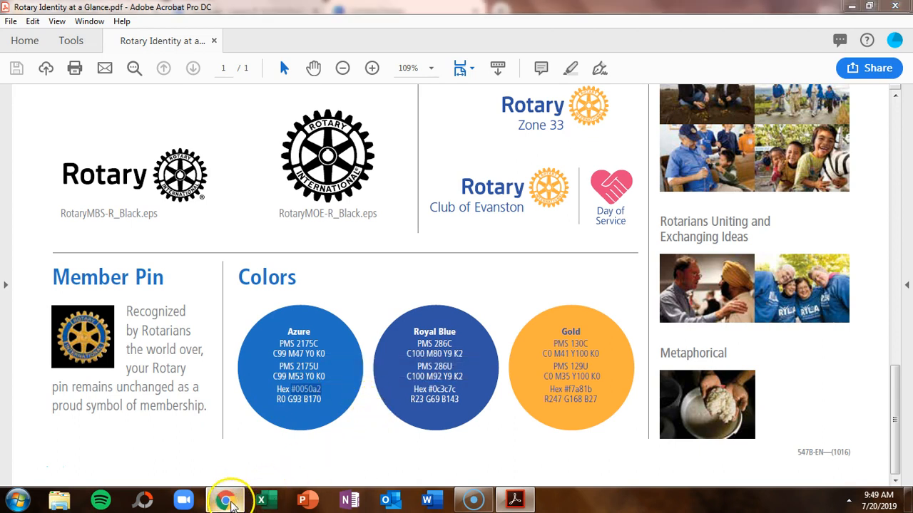
{"action": "left_click", "coordinate": [228, 502]}
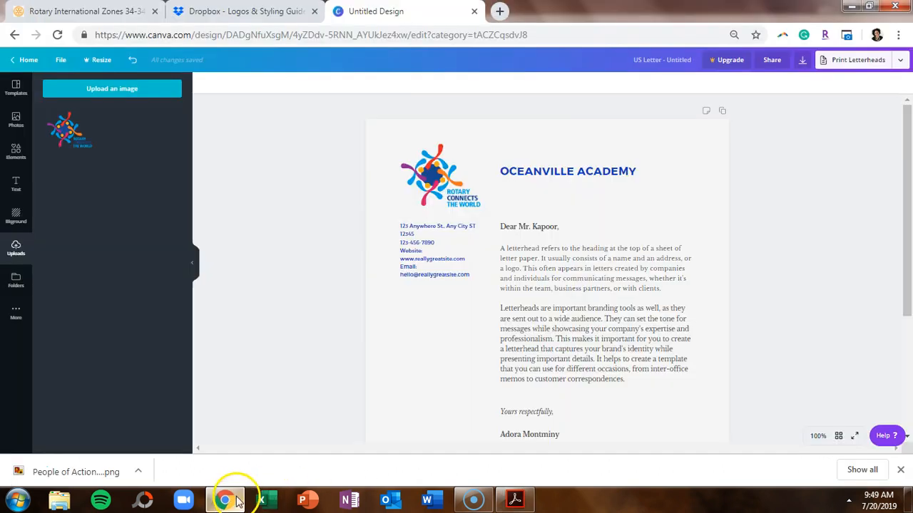
Colour the OCEANVILLE ACADEMY heading with a new custom colour #0050a2.
{"action": "left_click", "coordinate": [564, 174]}
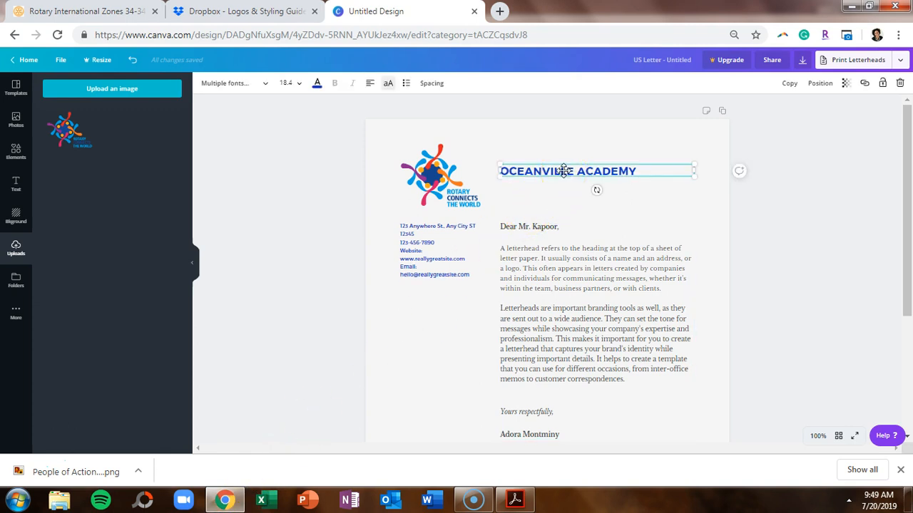
{"action": "left_click", "coordinate": [563, 171]}
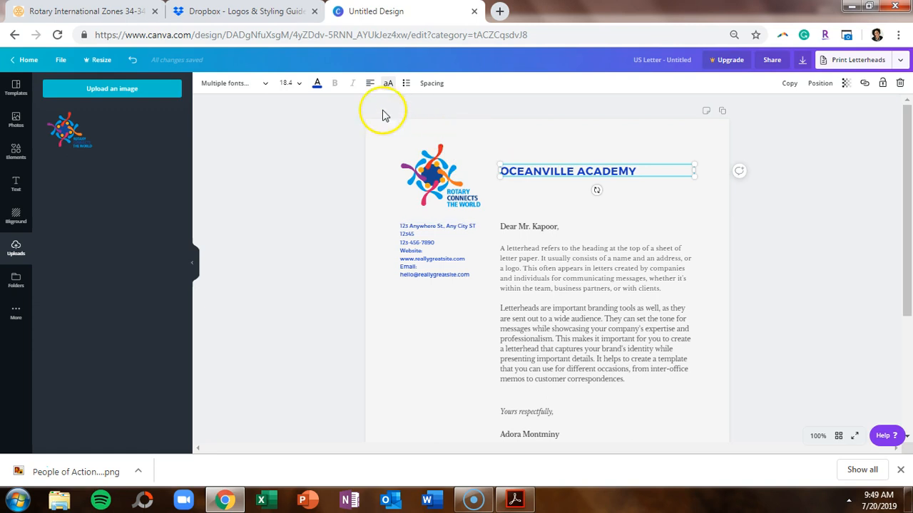
{"action": "left_click", "coordinate": [316, 86]}
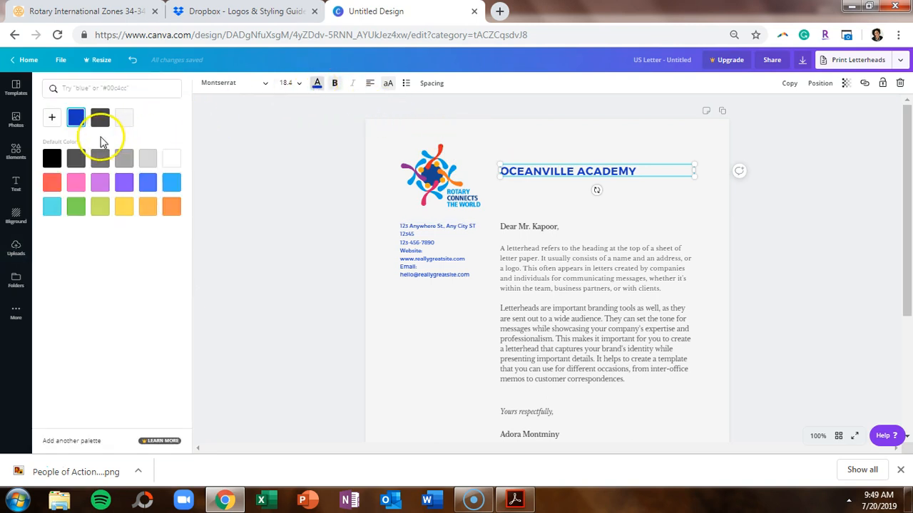
{"action": "left_click", "coordinate": [52, 118]}
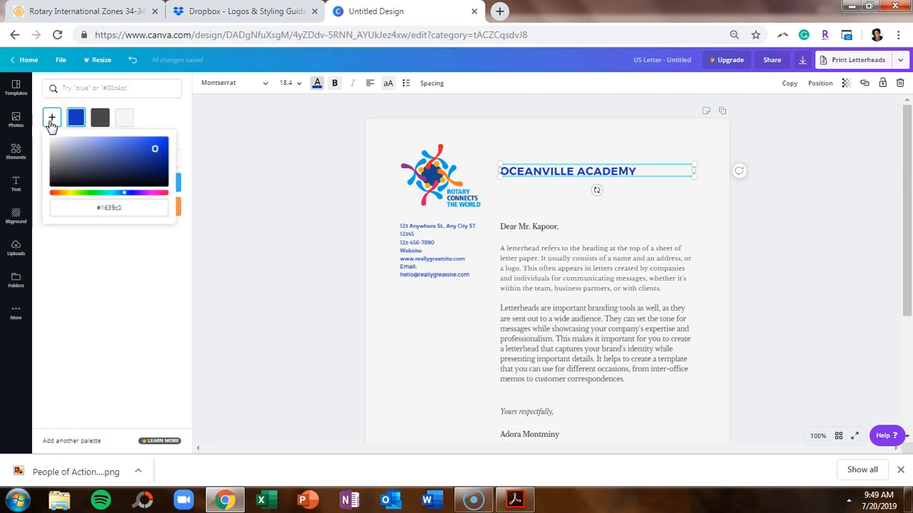
{"action": "left_click_drag", "start_coordinate": [130, 206], "coordinate": [69, 209]}
{"action": "key", "text": "ctrl+v"}
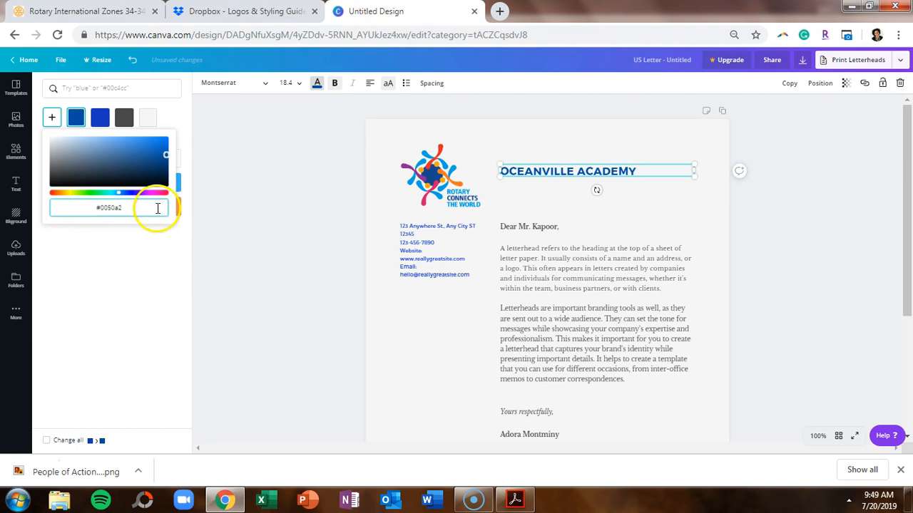
{"action": "left_click", "coordinate": [297, 267]}
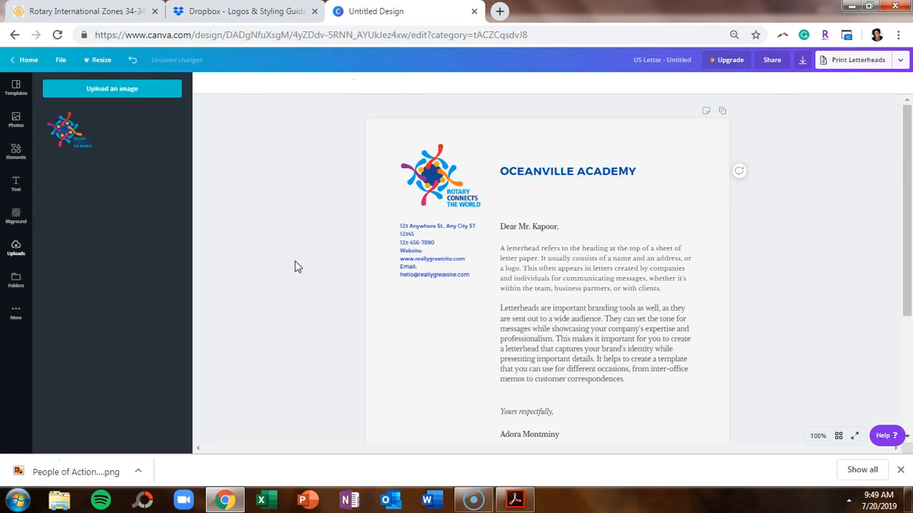
Apply the Azure #0050a2 swatch to the address text block.
{"action": "left_click", "coordinate": [418, 231]}
{"action": "left_click", "coordinate": [316, 84]}
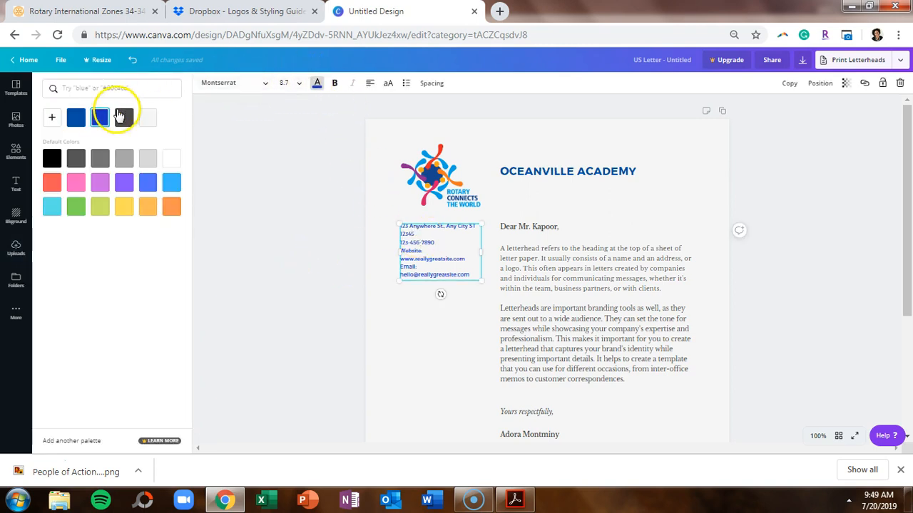
{"action": "left_click", "coordinate": [76, 119]}
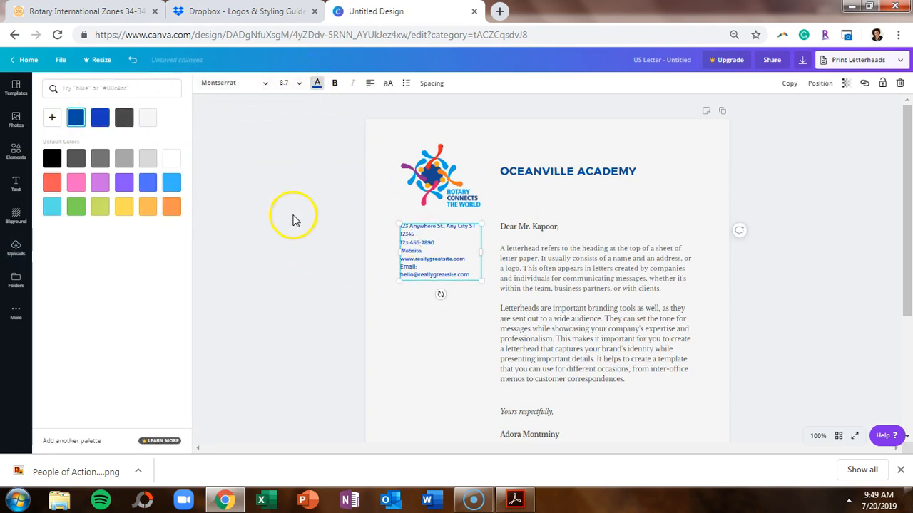
Apply the #0050a2 document colour swatch to the bottom footer bar.
{"action": "left_click", "coordinate": [291, 219]}
{"action": "scroll", "coordinate": [453, 338], "scroll_direction": "down", "scroll_amount": 2}
{"action": "scroll", "coordinate": [453, 337], "scroll_direction": "down", "scroll_amount": 1}
{"action": "left_click", "coordinate": [451, 392]}
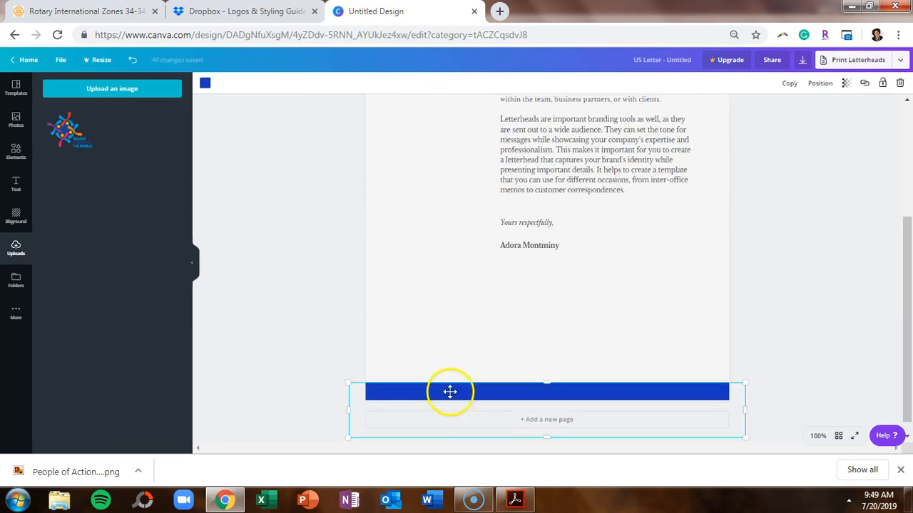
{"action": "left_click", "coordinate": [204, 83]}
{"action": "left_click", "coordinate": [75, 117]}
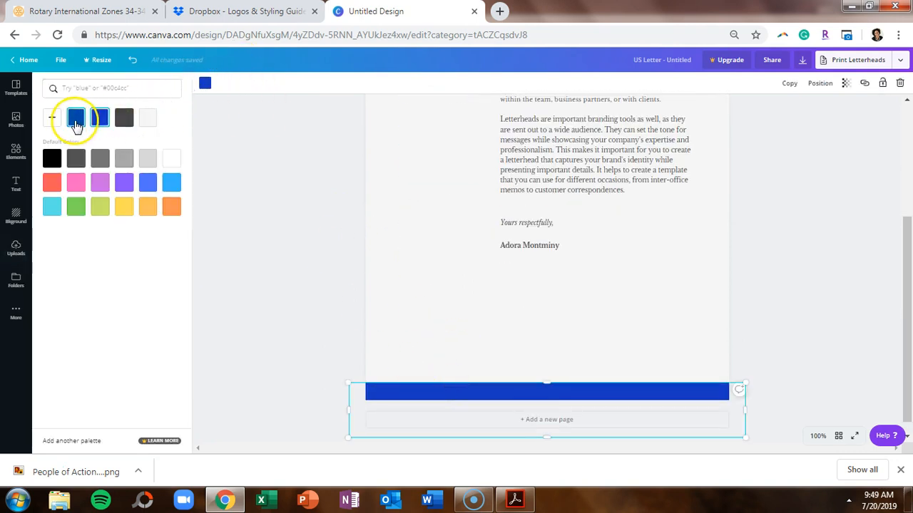
{"action": "left_click", "coordinate": [296, 243]}
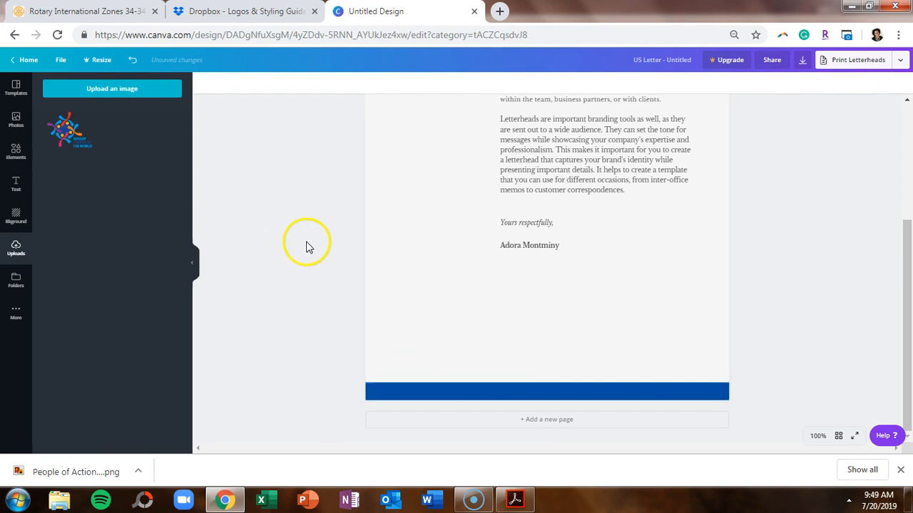
{"action": "scroll", "coordinate": [314, 242], "scroll_direction": "up", "scroll_amount": 3}
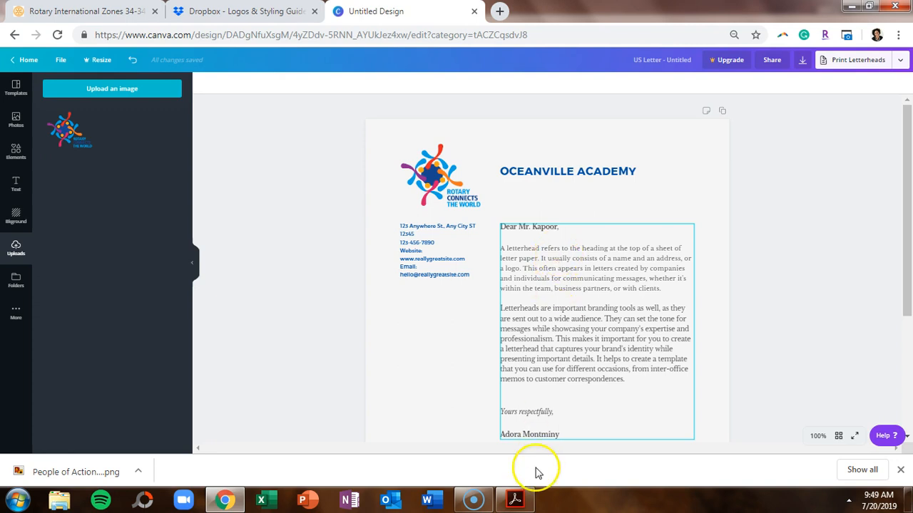
Scroll the Rotary brand guide PDF to the Typography section listing Open Sans, then return to Canva.
{"action": "left_click", "coordinate": [520, 502]}
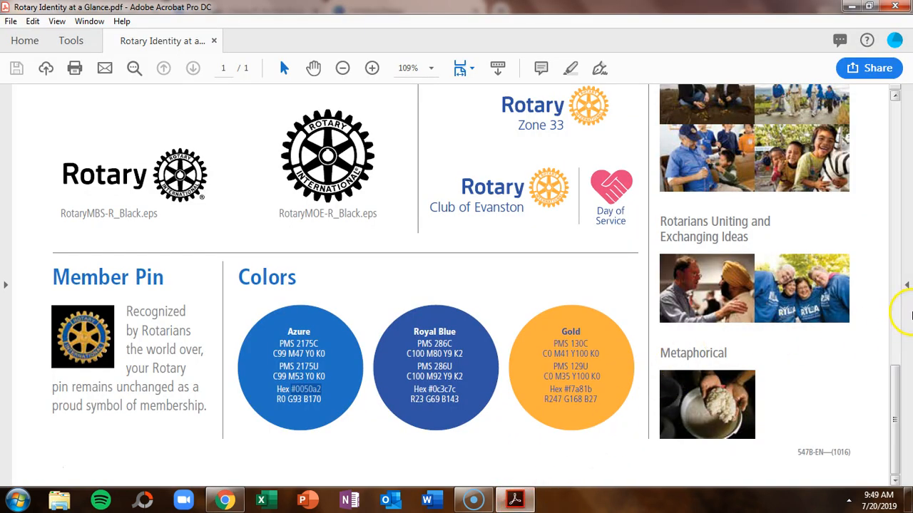
{"action": "left_click_drag", "start_coordinate": [893, 428], "coordinate": [907, 300]}
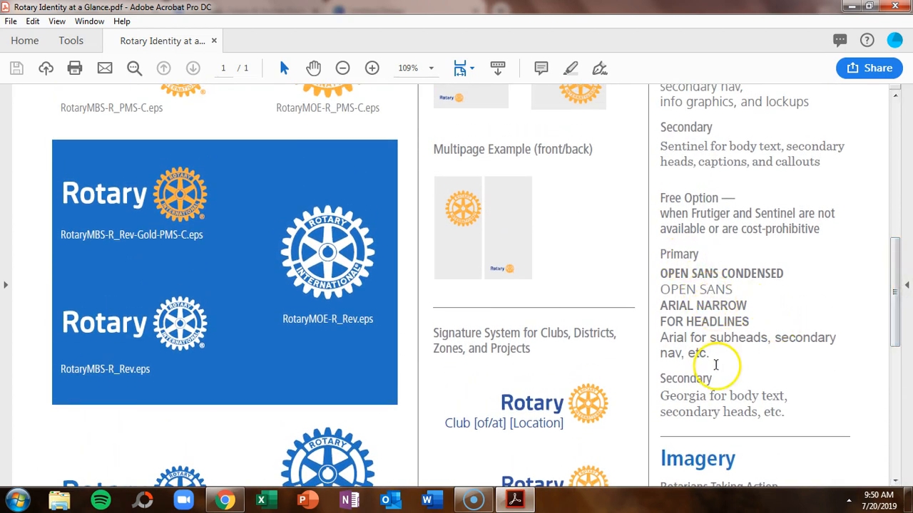
{"action": "mouse_move", "coordinate": [904, 316]}
{"action": "left_mouse_down"}
{"action": "mouse_move", "coordinate": [907, 277]}
{"action": "mouse_move", "coordinate": [907, 301]}
{"action": "left_mouse_up"}
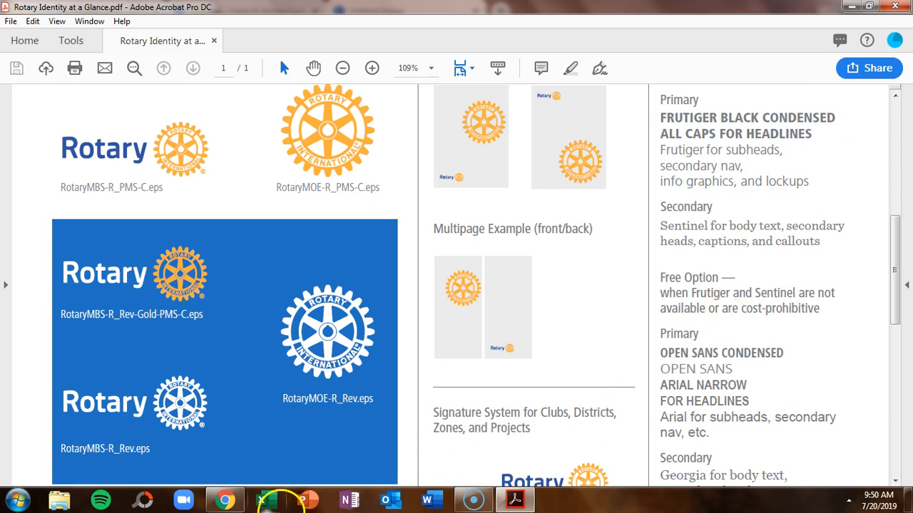
{"action": "left_click", "coordinate": [227, 499]}
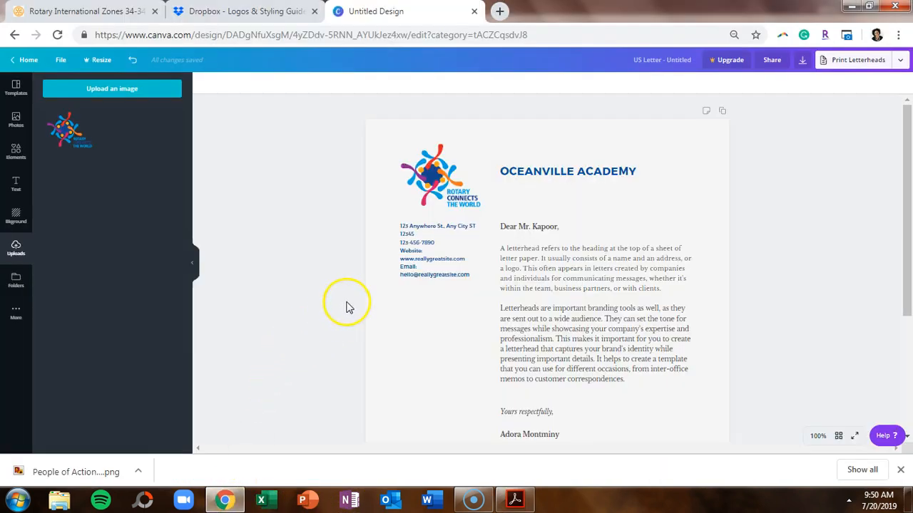
Change the OCEANVILLE ACADEMY heading font from Montserrat to Open Sans.
{"action": "left_click", "coordinate": [591, 169]}
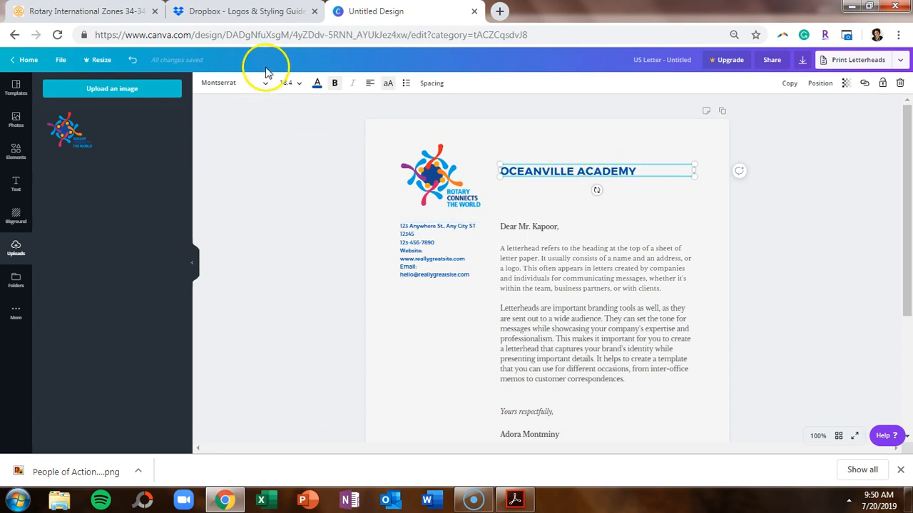
{"action": "left_click", "coordinate": [255, 85]}
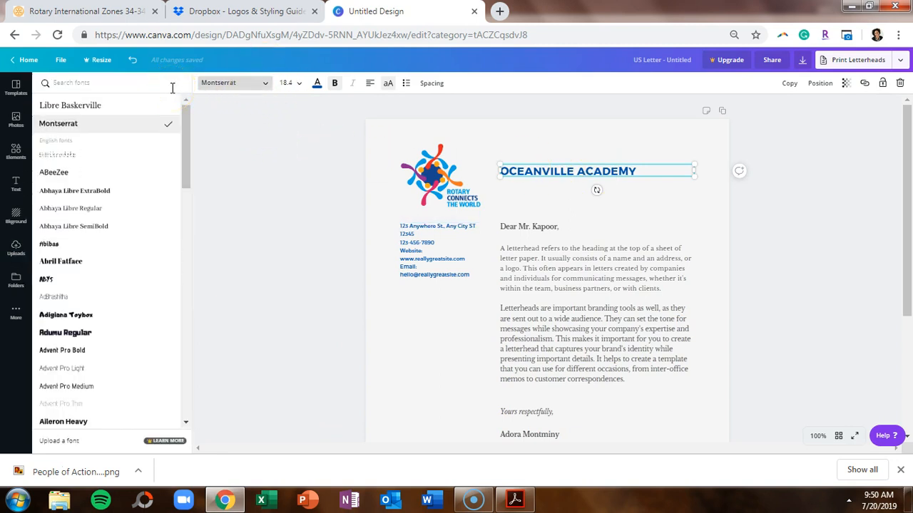
{"action": "type", "text": "open"}
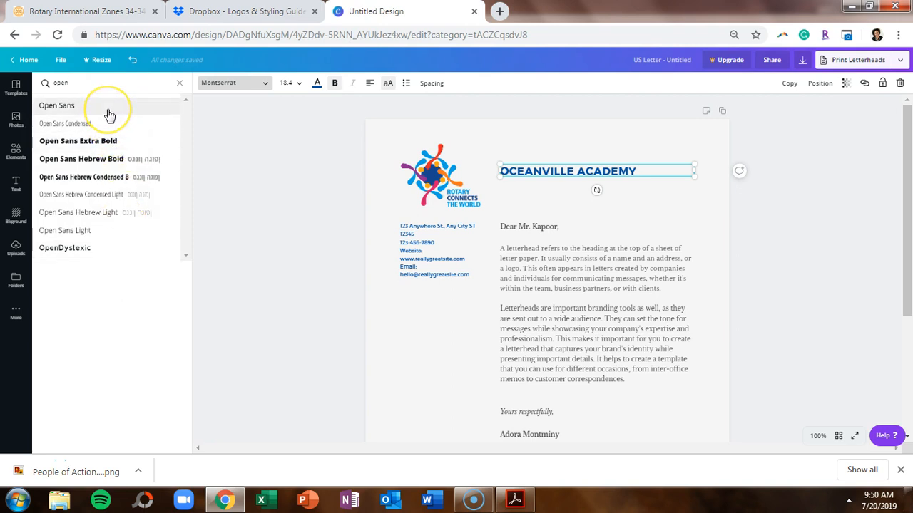
{"action": "left_click", "coordinate": [295, 178]}
{"action": "left_click", "coordinate": [407, 242]}
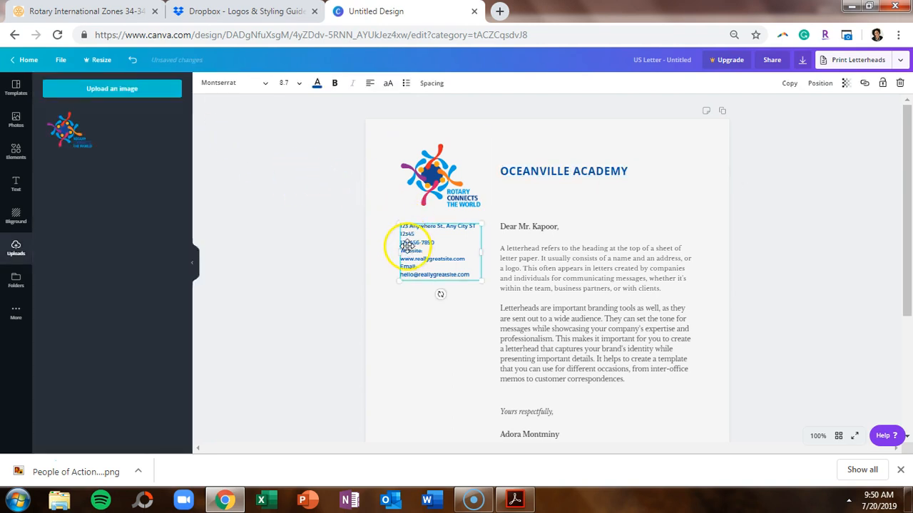
Check the address block's text colour and font size options without changing them.
{"action": "left_click", "coordinate": [317, 82]}
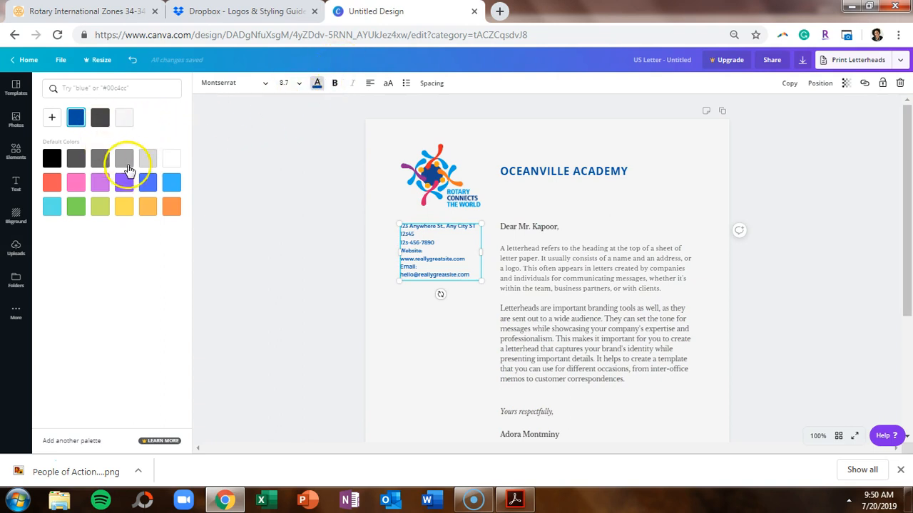
{"action": "left_click", "coordinate": [319, 143]}
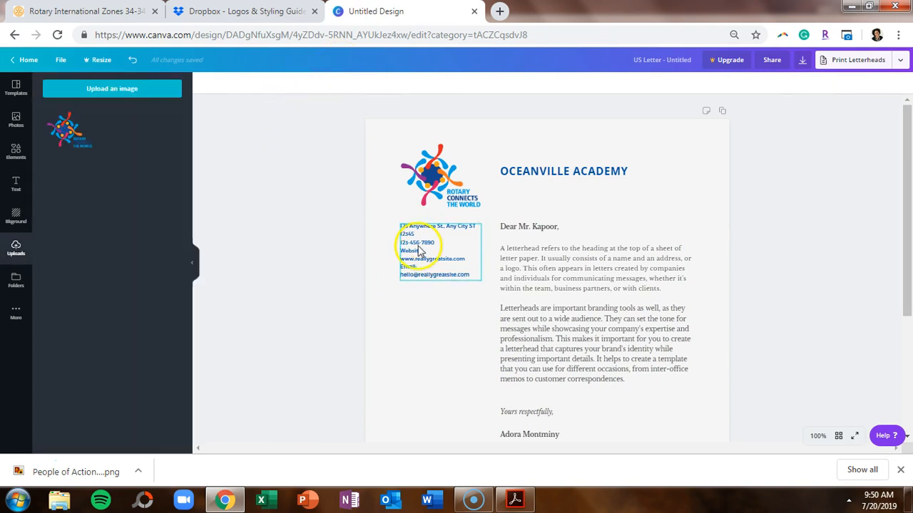
{"action": "left_click", "coordinate": [420, 251]}
{"action": "left_click", "coordinate": [299, 89]}
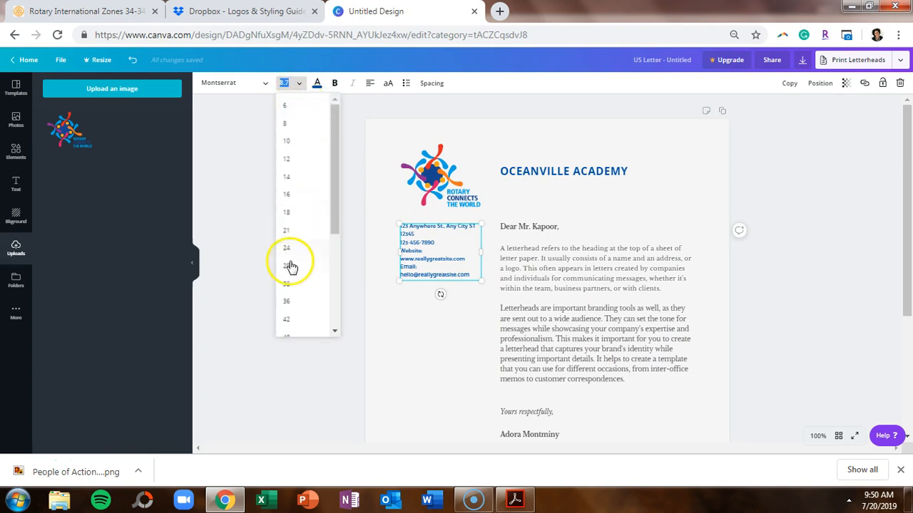
{"action": "left_click", "coordinate": [243, 179]}
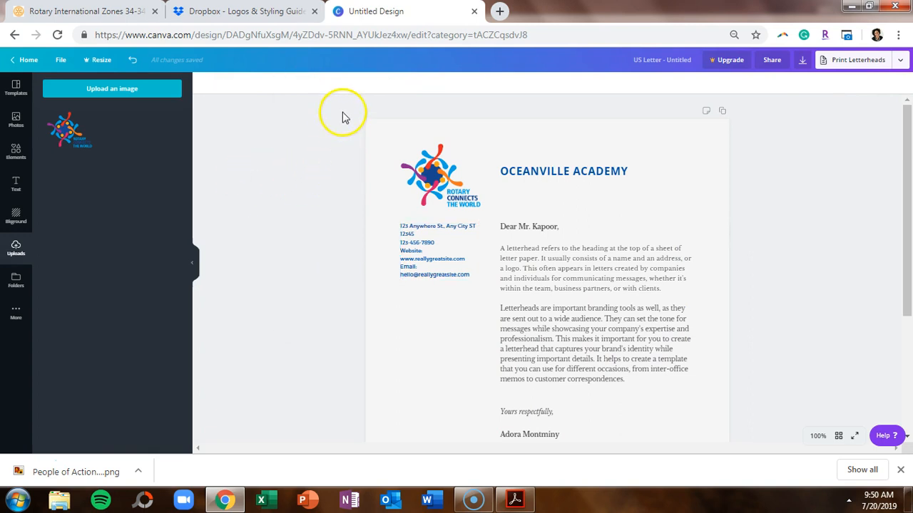
{"action": "left_click", "coordinate": [404, 244]}
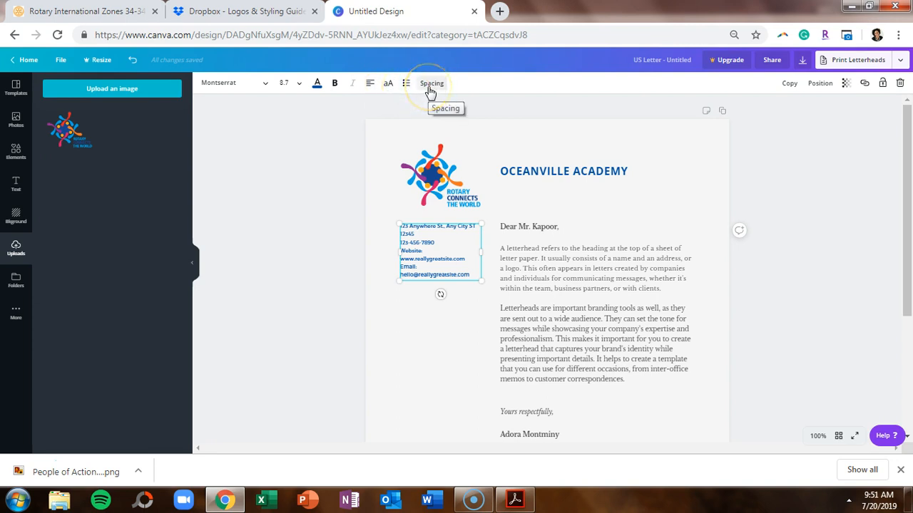
Set the address block font to Open Sans and review the page layout.
{"action": "left_click", "coordinate": [264, 86]}
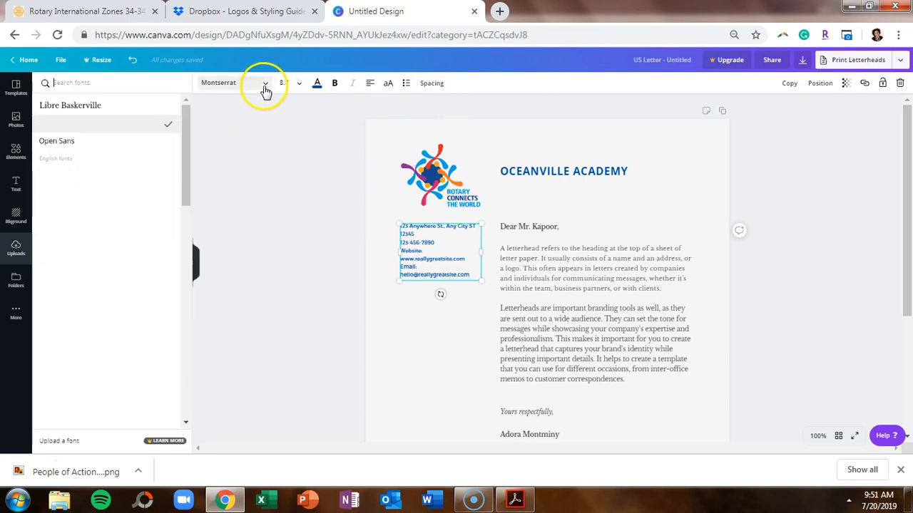
{"action": "left_click", "coordinate": [93, 142]}
{"action": "left_click", "coordinate": [418, 356]}
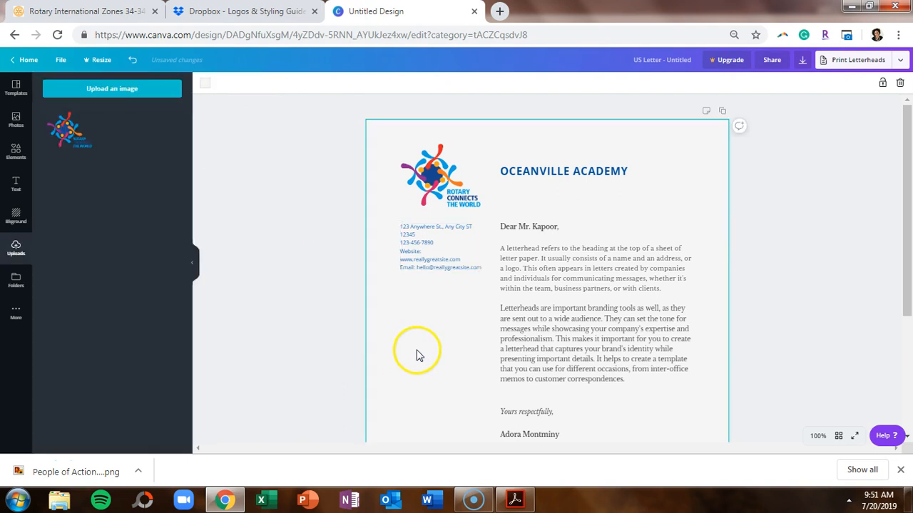
{"action": "left_click", "coordinate": [316, 271]}
{"action": "scroll", "coordinate": [320, 277], "scroll_direction": "down", "scroll_amount": 3}
{"action": "scroll", "coordinate": [318, 277], "scroll_direction": "up", "scroll_amount": 3}
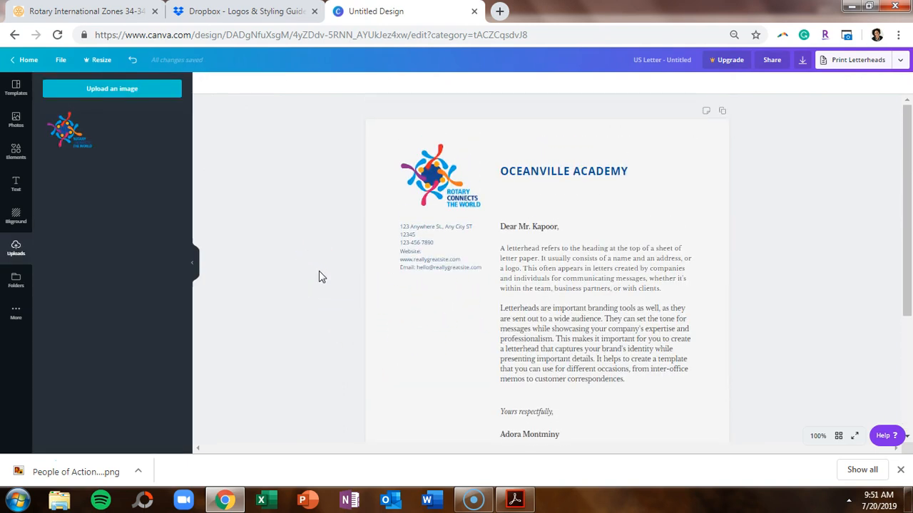
Upload the Mark of Excellence - Gold image and add it to the letterhead.
{"action": "left_click", "coordinate": [110, 93]}
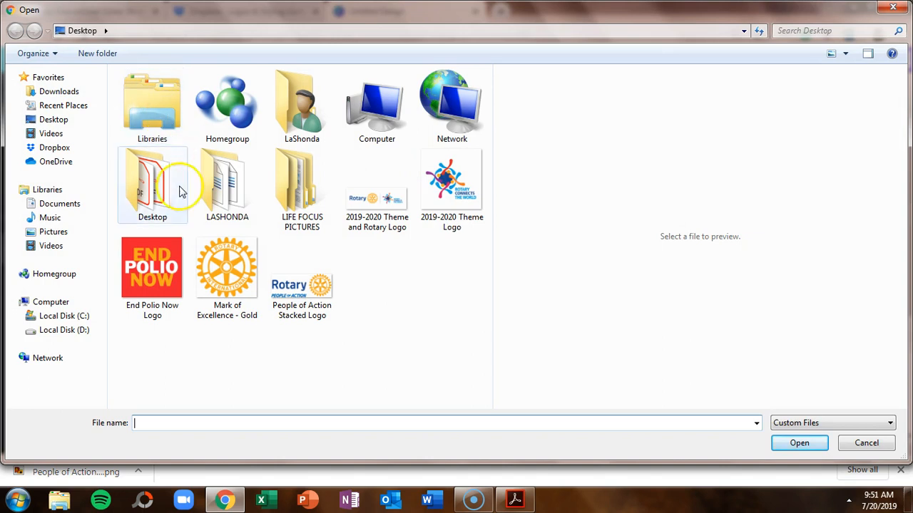
{"action": "double_click", "coordinate": [224, 288]}
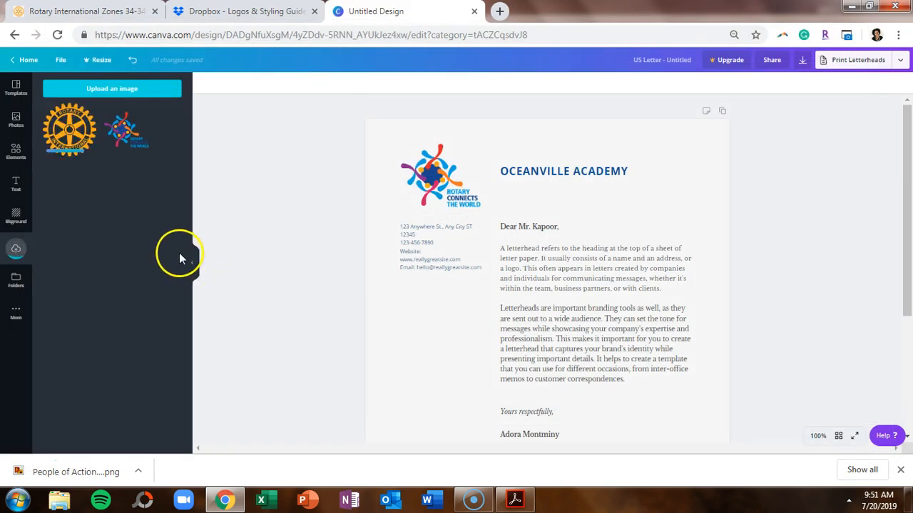
{"action": "left_click", "coordinate": [84, 137]}
{"action": "scroll", "coordinate": [498, 193], "scroll_direction": "down", "scroll_amount": 1}
{"action": "scroll", "coordinate": [497, 193], "scroll_direction": "down", "scroll_amount": 3}
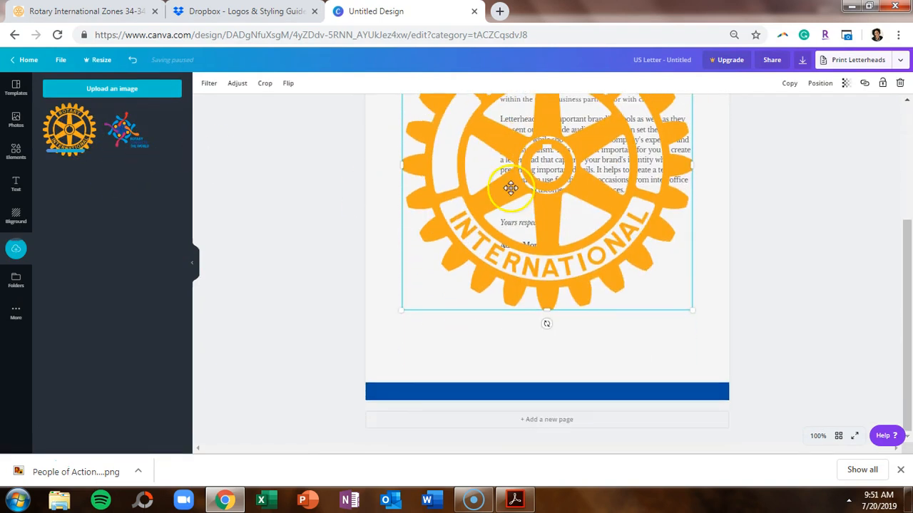
{"action": "scroll", "coordinate": [654, 100], "scroll_direction": "up", "scroll_amount": 3}
Shrink the gold Rotary wheel and place it in the left column below the contact details.
{"action": "left_click_drag", "start_coordinate": [692, 153], "coordinate": [488, 358]}
{"action": "mouse_move", "coordinate": [458, 399]}
{"action": "left_mouse_down"}
{"action": "mouse_move", "coordinate": [464, 290]}
{"action": "mouse_move", "coordinate": [455, 266]}
{"action": "left_mouse_up"}
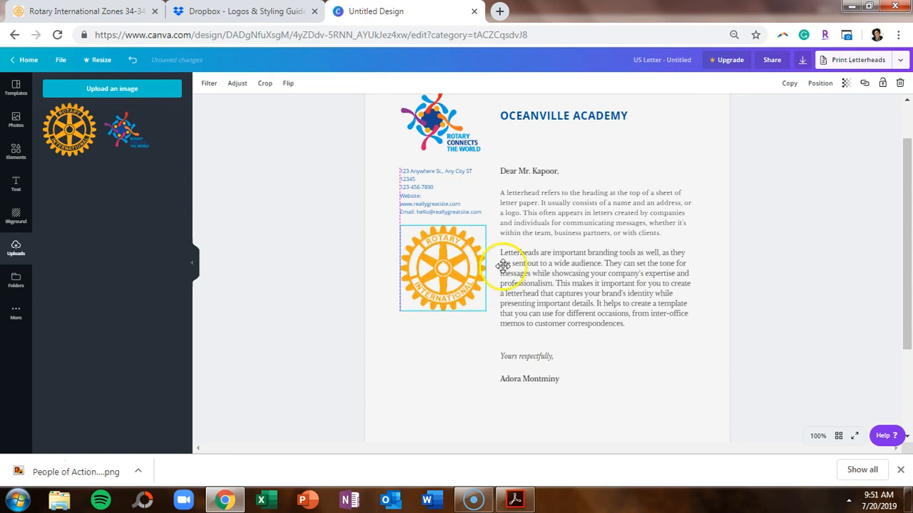
{"action": "left_click", "coordinate": [793, 210]}
{"action": "scroll", "coordinate": [799, 205], "scroll_direction": "up", "scroll_amount": 1}
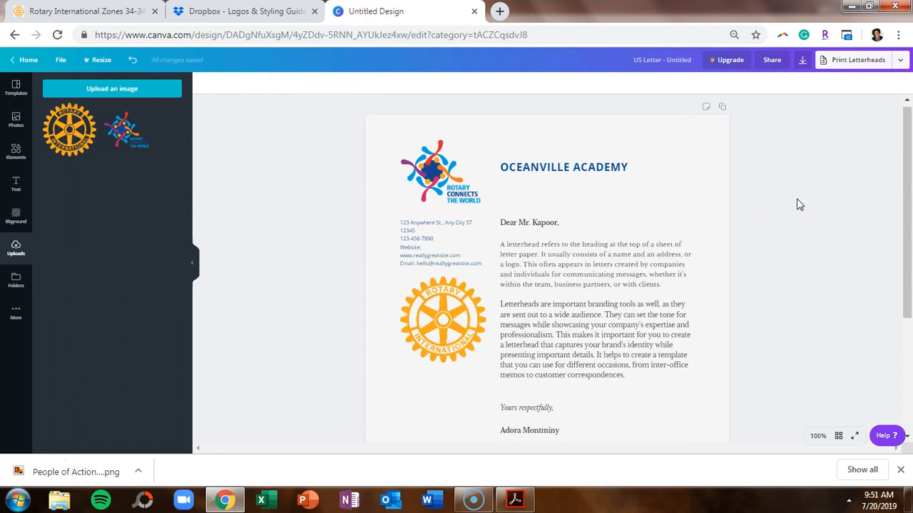
{"action": "scroll", "coordinate": [800, 205], "scroll_direction": "down", "scroll_amount": 3}
{"action": "scroll", "coordinate": [800, 204], "scroll_direction": "up", "scroll_amount": 3}
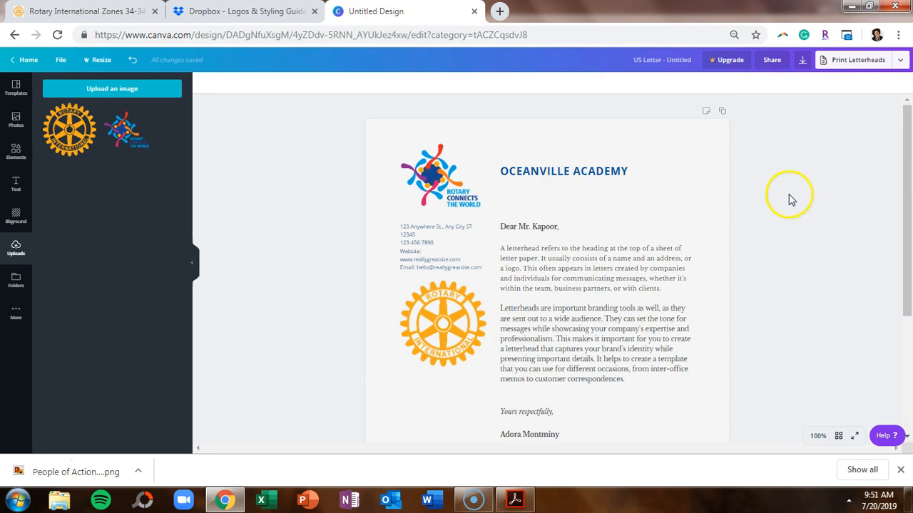
Rename the design to 'Sample Letterhead'.
{"action": "left_click", "coordinate": [684, 67]}
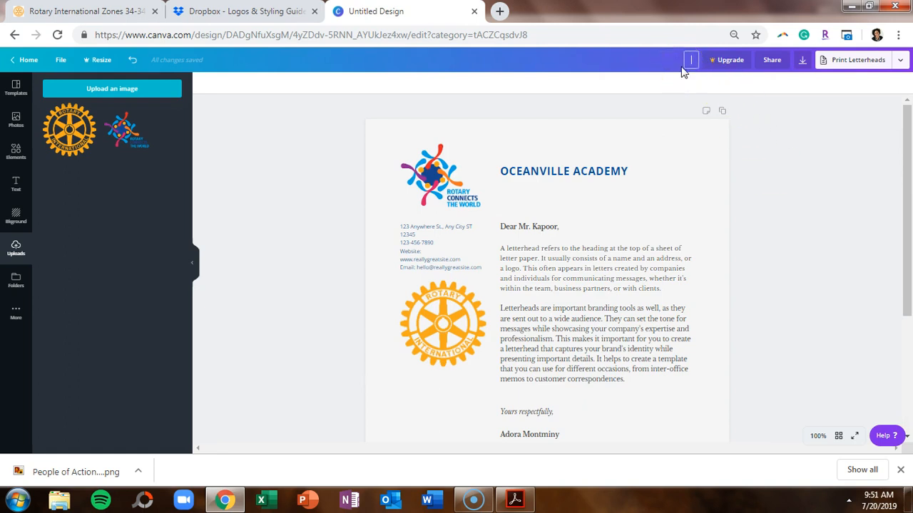
{"action": "type", "text": "Sample Letterhead"}
{"action": "left_click", "coordinate": [700, 69]}
{"action": "left_click", "coordinate": [791, 173]}
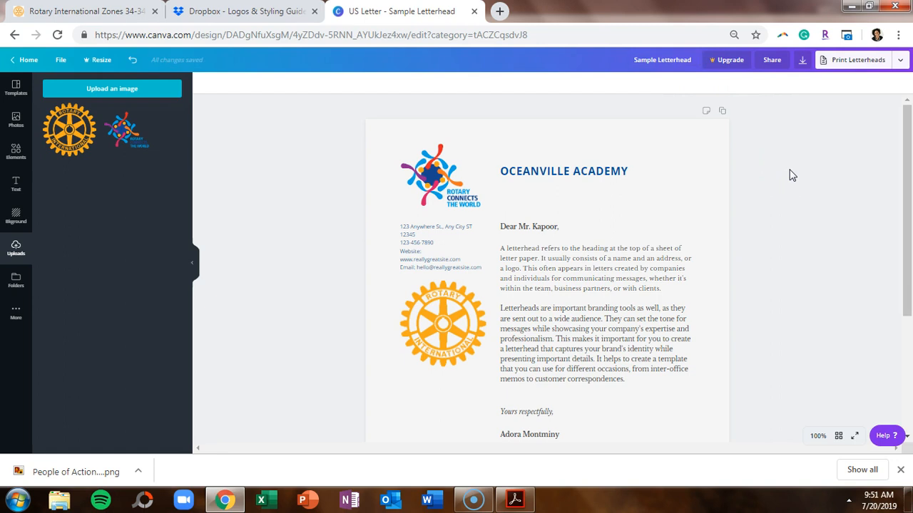
Download the letterhead as a PDF Standard file.
{"action": "left_click", "coordinate": [803, 61]}
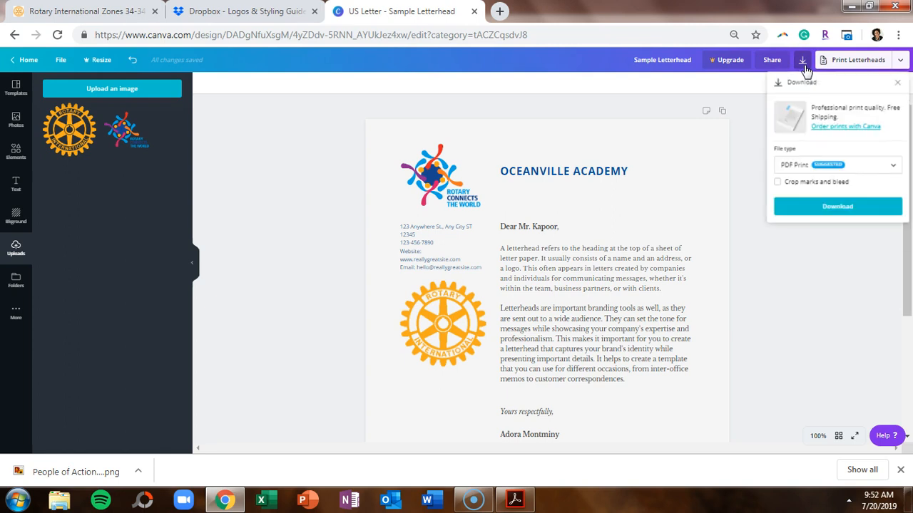
{"action": "left_click", "coordinate": [859, 171]}
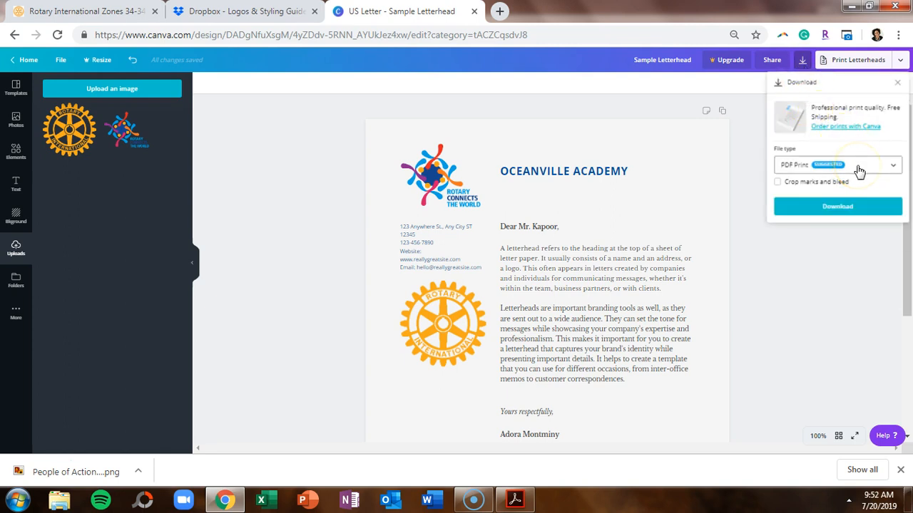
{"action": "left_click", "coordinate": [860, 171]}
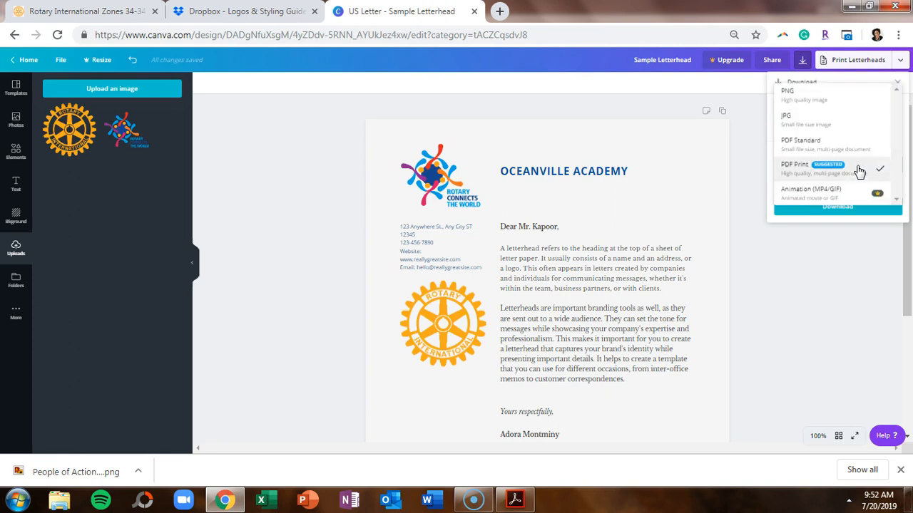
{"action": "left_click", "coordinate": [853, 109]}
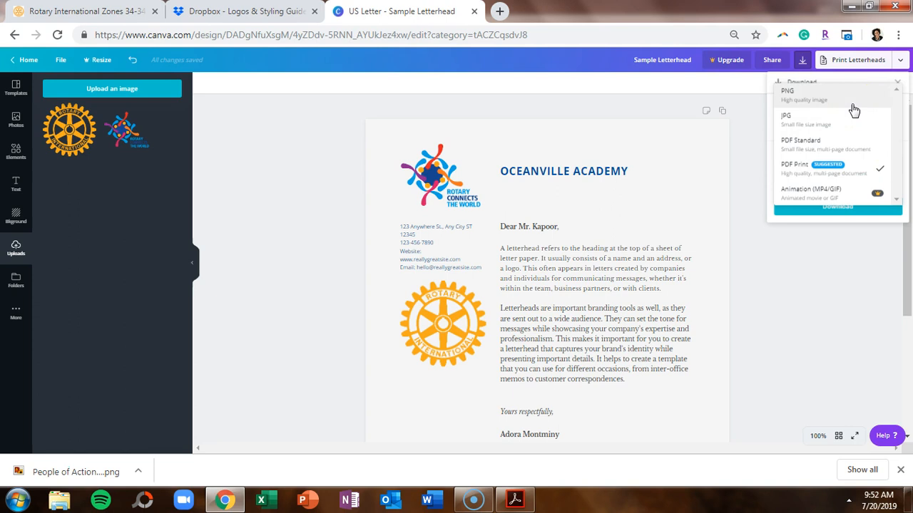
{"action": "left_click", "coordinate": [850, 148]}
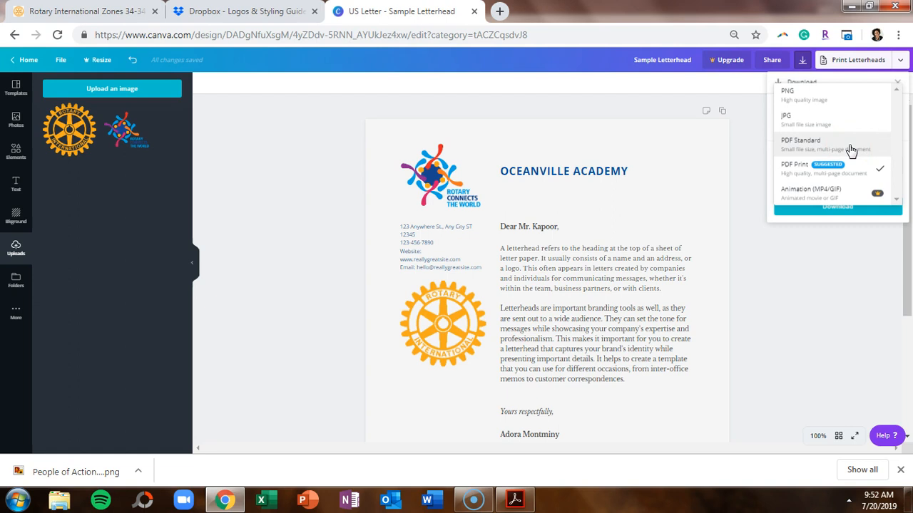
{"action": "left_click", "coordinate": [851, 148]}
{"action": "left_click", "coordinate": [851, 194]}
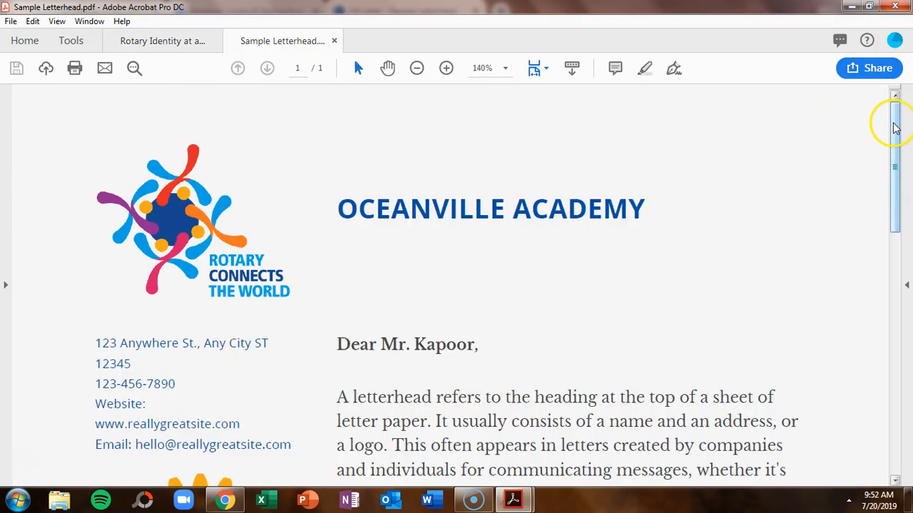
Review the letterhead PDF, then quit Acrobat, closing all open tabs.
{"action": "mouse_move", "coordinate": [891, 122]}
{"action": "left_mouse_down"}
{"action": "mouse_move", "coordinate": [870, 400]}
{"action": "mouse_move", "coordinate": [890, 230]}
{"action": "mouse_move", "coordinate": [892, 107]}
{"action": "left_mouse_up"}
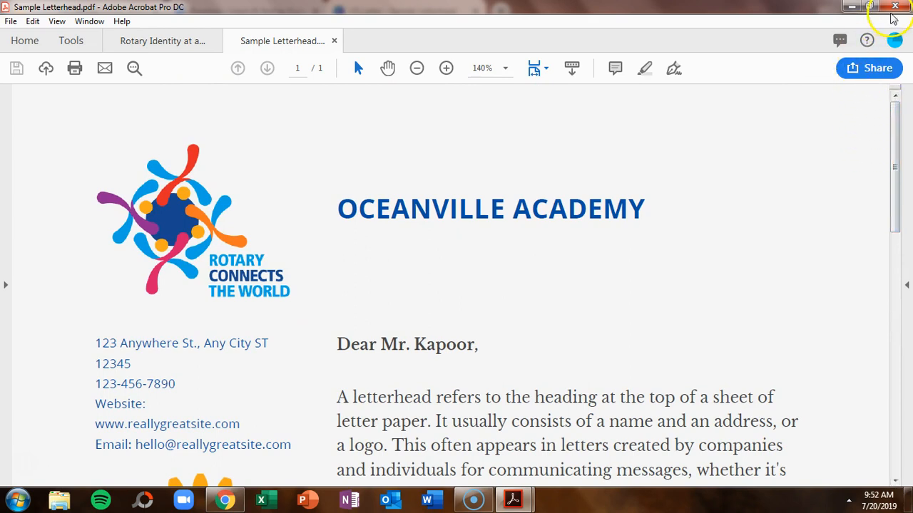
{"action": "left_click", "coordinate": [896, 8]}
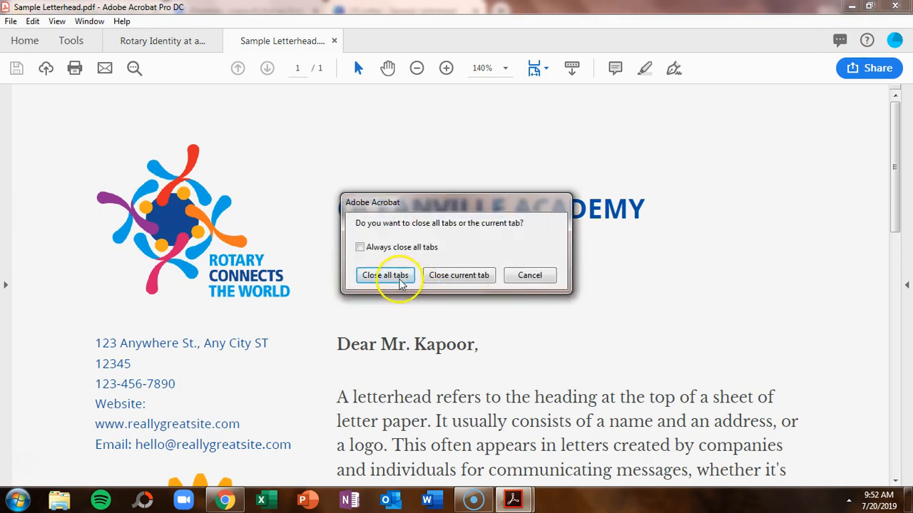
{"action": "left_click", "coordinate": [385, 276]}
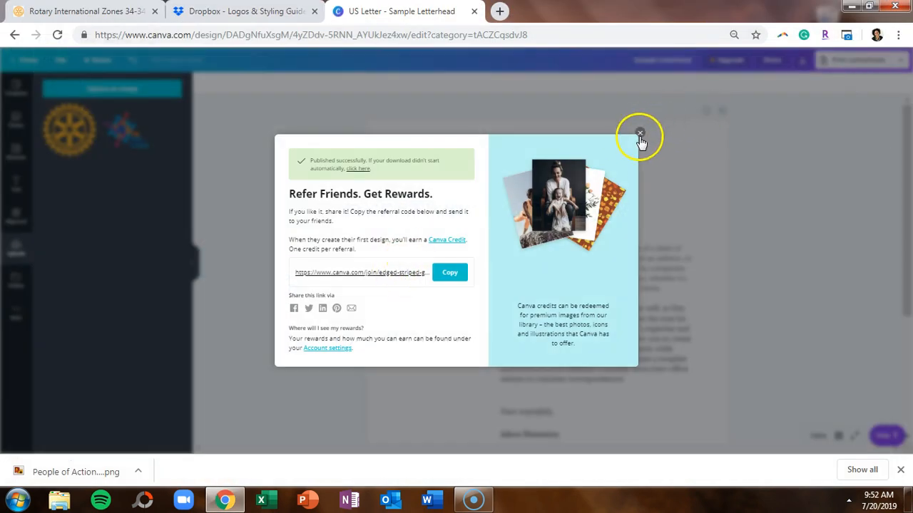
Dismiss the referral popup and return to a refreshed Canva home page.
{"action": "left_click", "coordinate": [640, 135]}
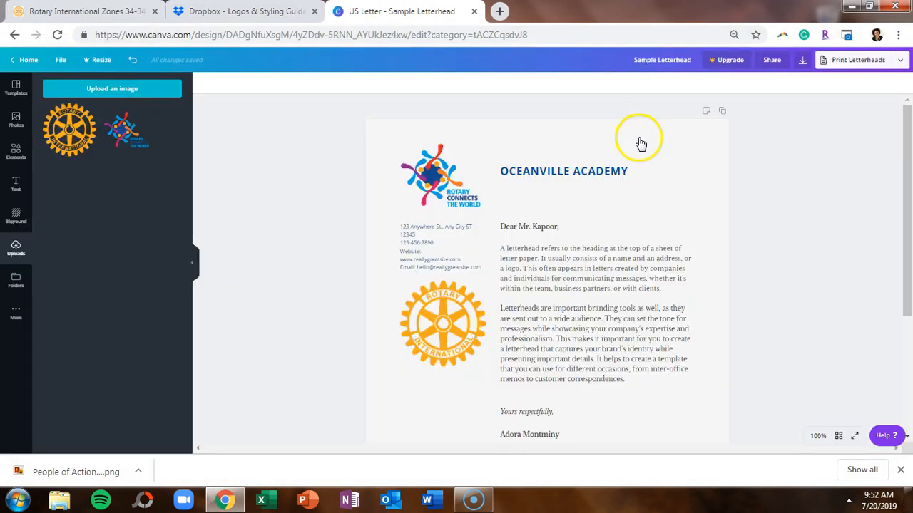
{"action": "left_click", "coordinate": [30, 60]}
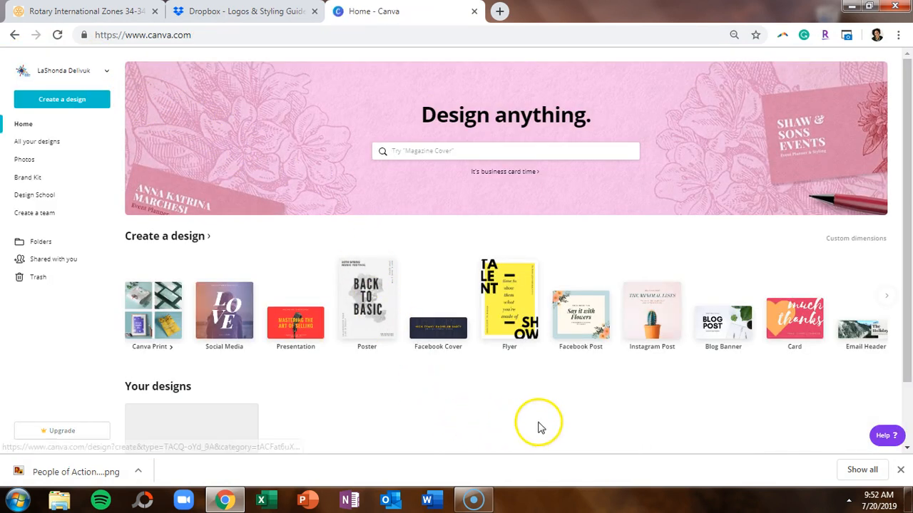
{"action": "left_click_drag", "start_coordinate": [907, 153], "coordinate": [907, 238]}
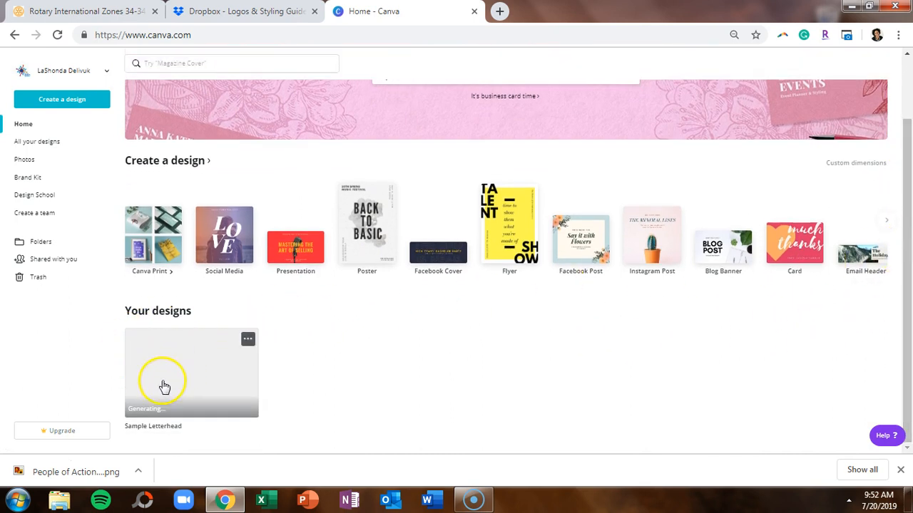
{"action": "left_click", "coordinate": [58, 34]}
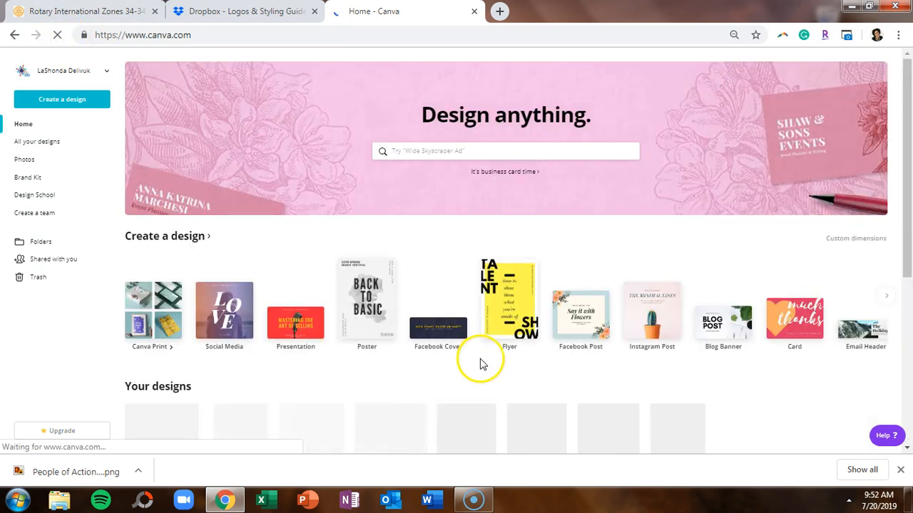
Make a copy of the Sample Letterhead design, then open the downloaded PNG image.
{"action": "left_click_drag", "start_coordinate": [896, 214], "coordinate": [876, 343]}
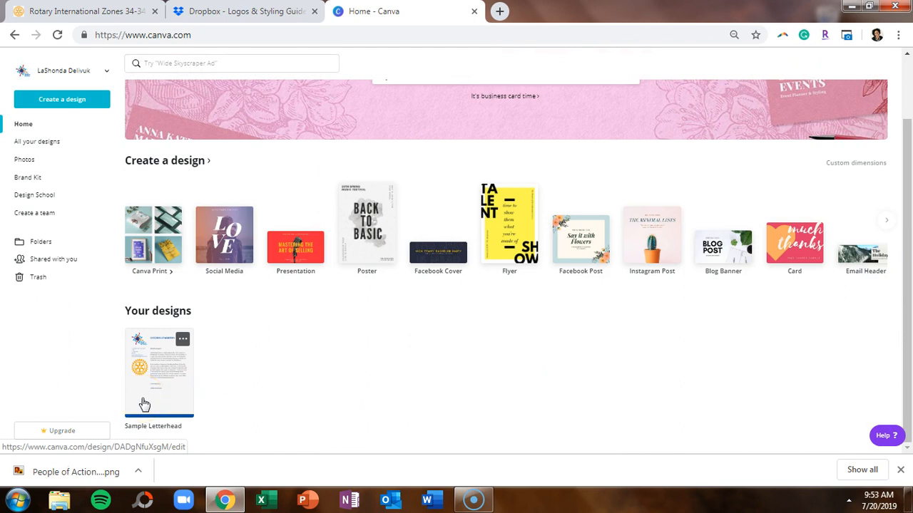
{"action": "left_click", "coordinate": [230, 391]}
{"action": "left_click", "coordinate": [184, 340]}
{"action": "left_click", "coordinate": [184, 343]}
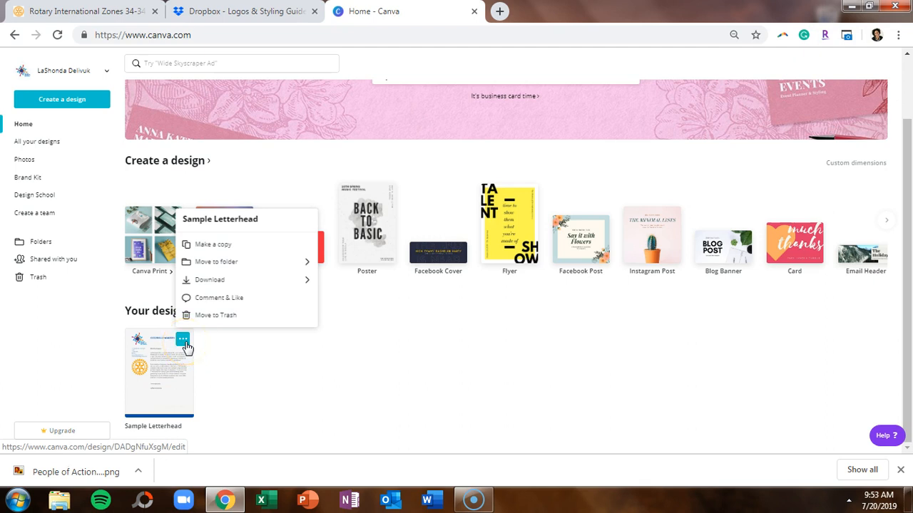
{"action": "left_click", "coordinate": [224, 245]}
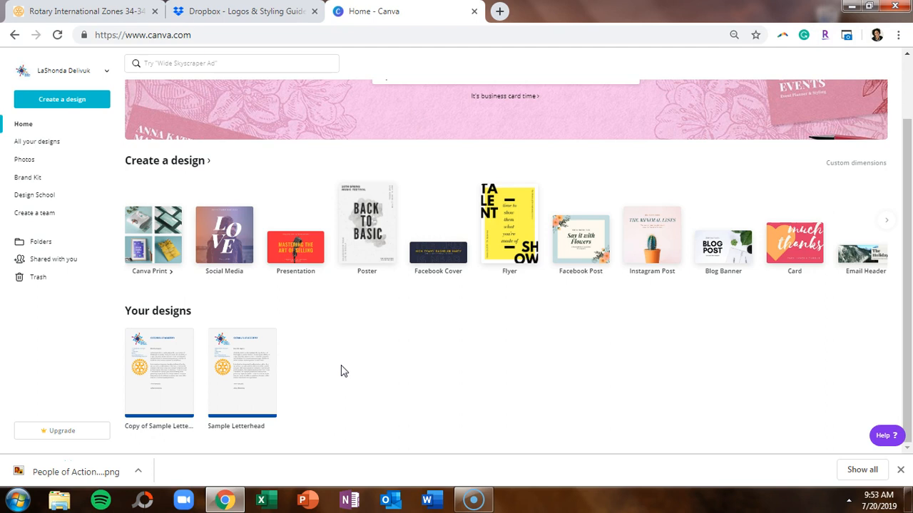
{"action": "left_click", "coordinate": [30, 472]}
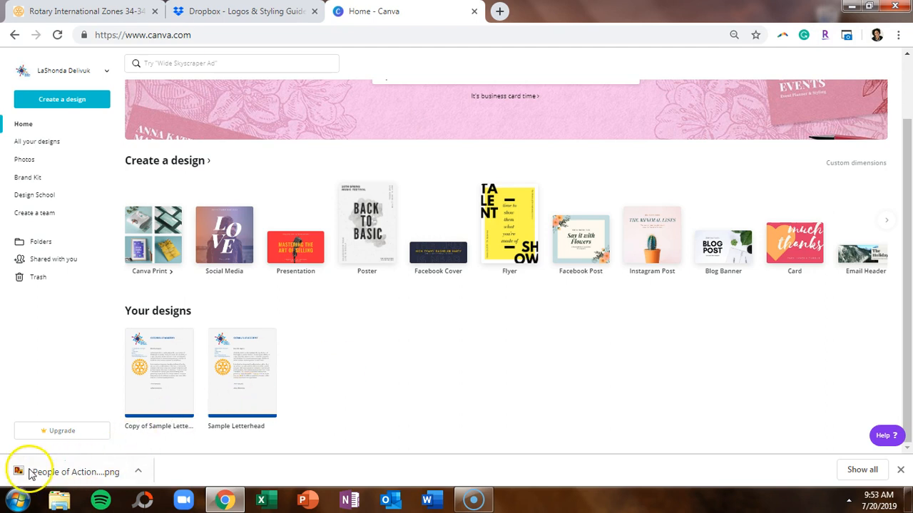